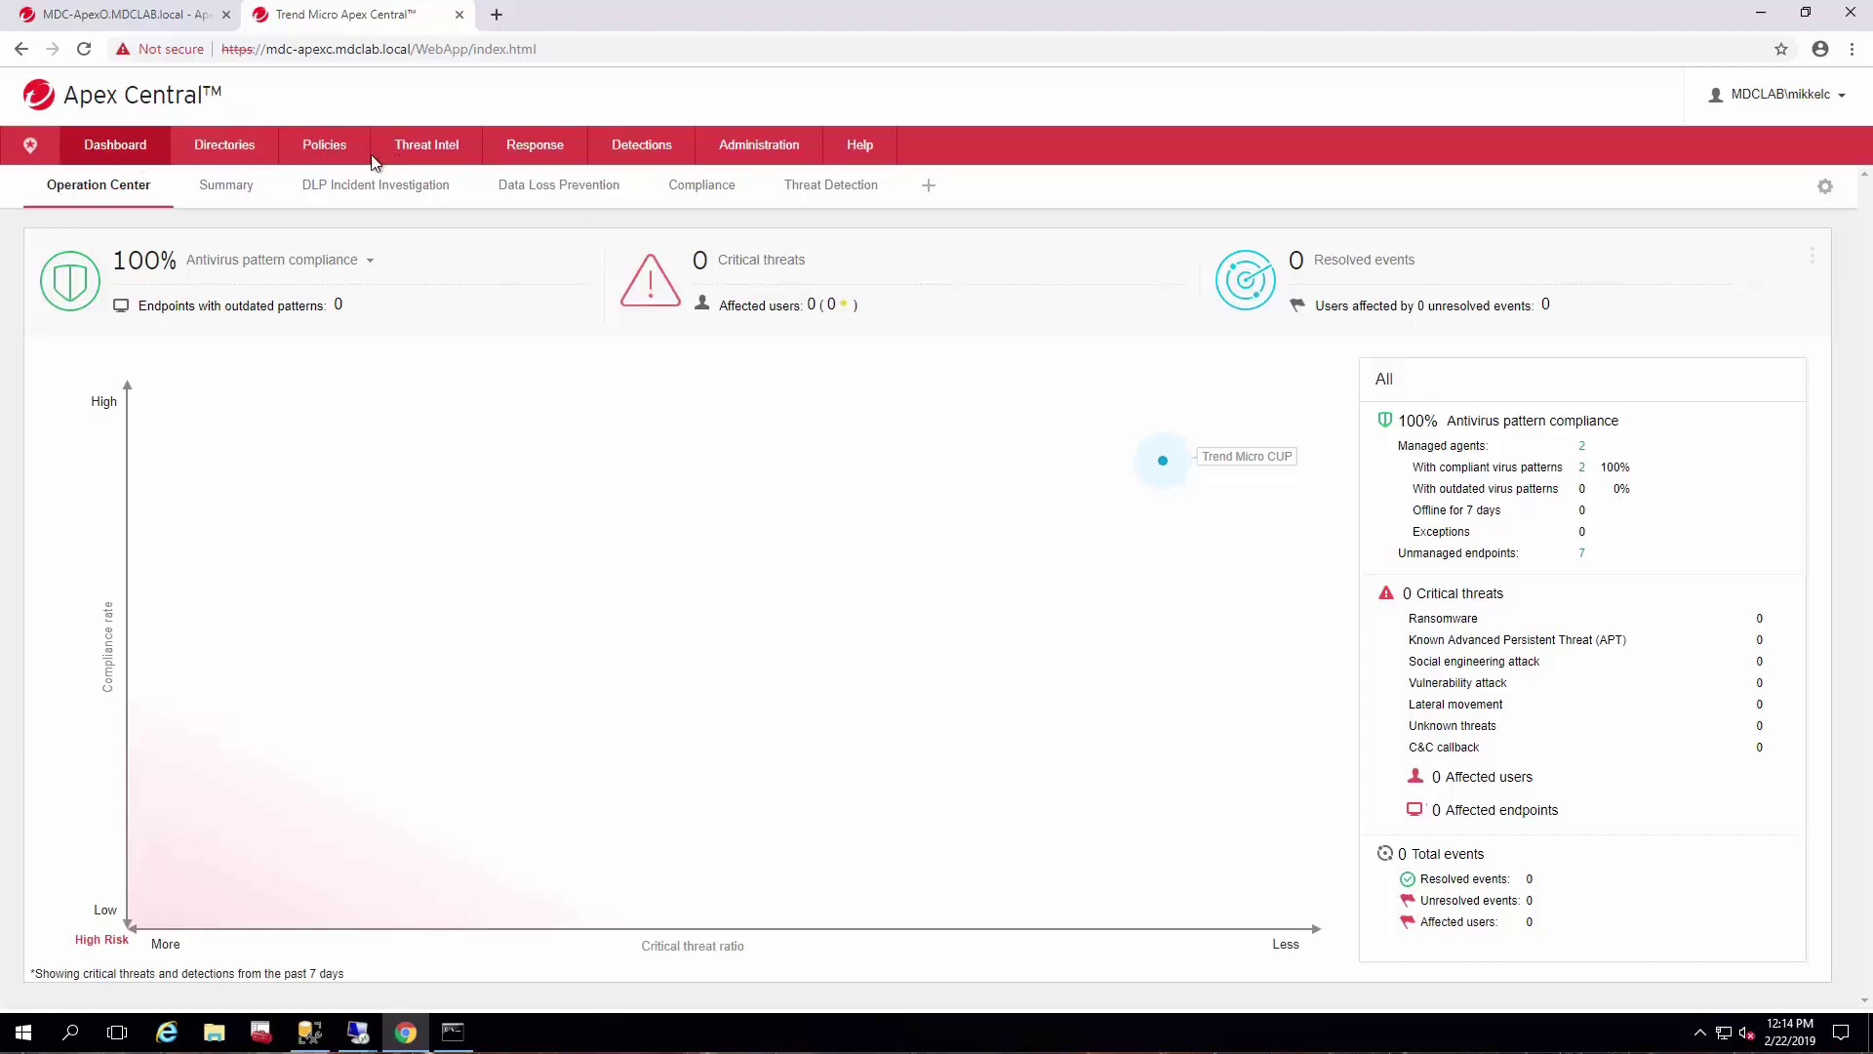
Step: Open Policy Management, dismiss the How to Create a Policy guide, and keep Apex One Security Agent as the product
{"action": "left_click", "coordinate": [332, 161]}
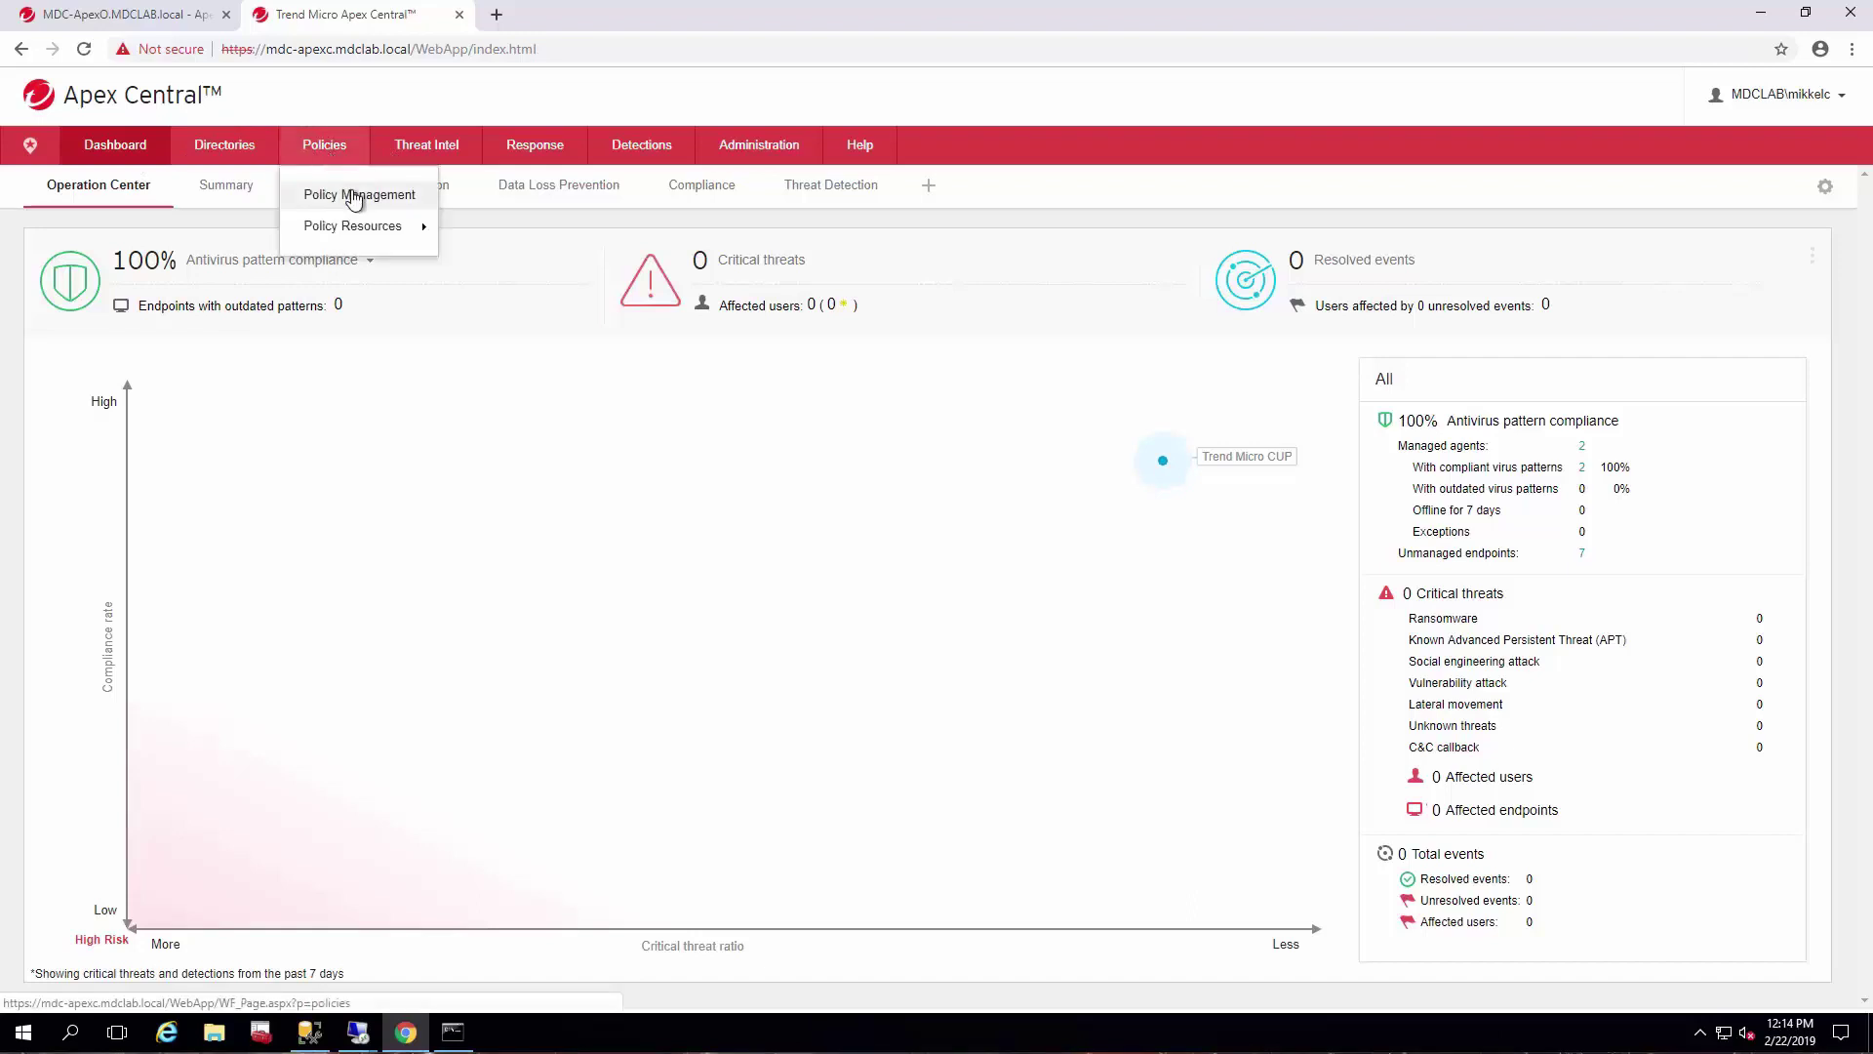
{"action": "left_click", "coordinate": [349, 195]}
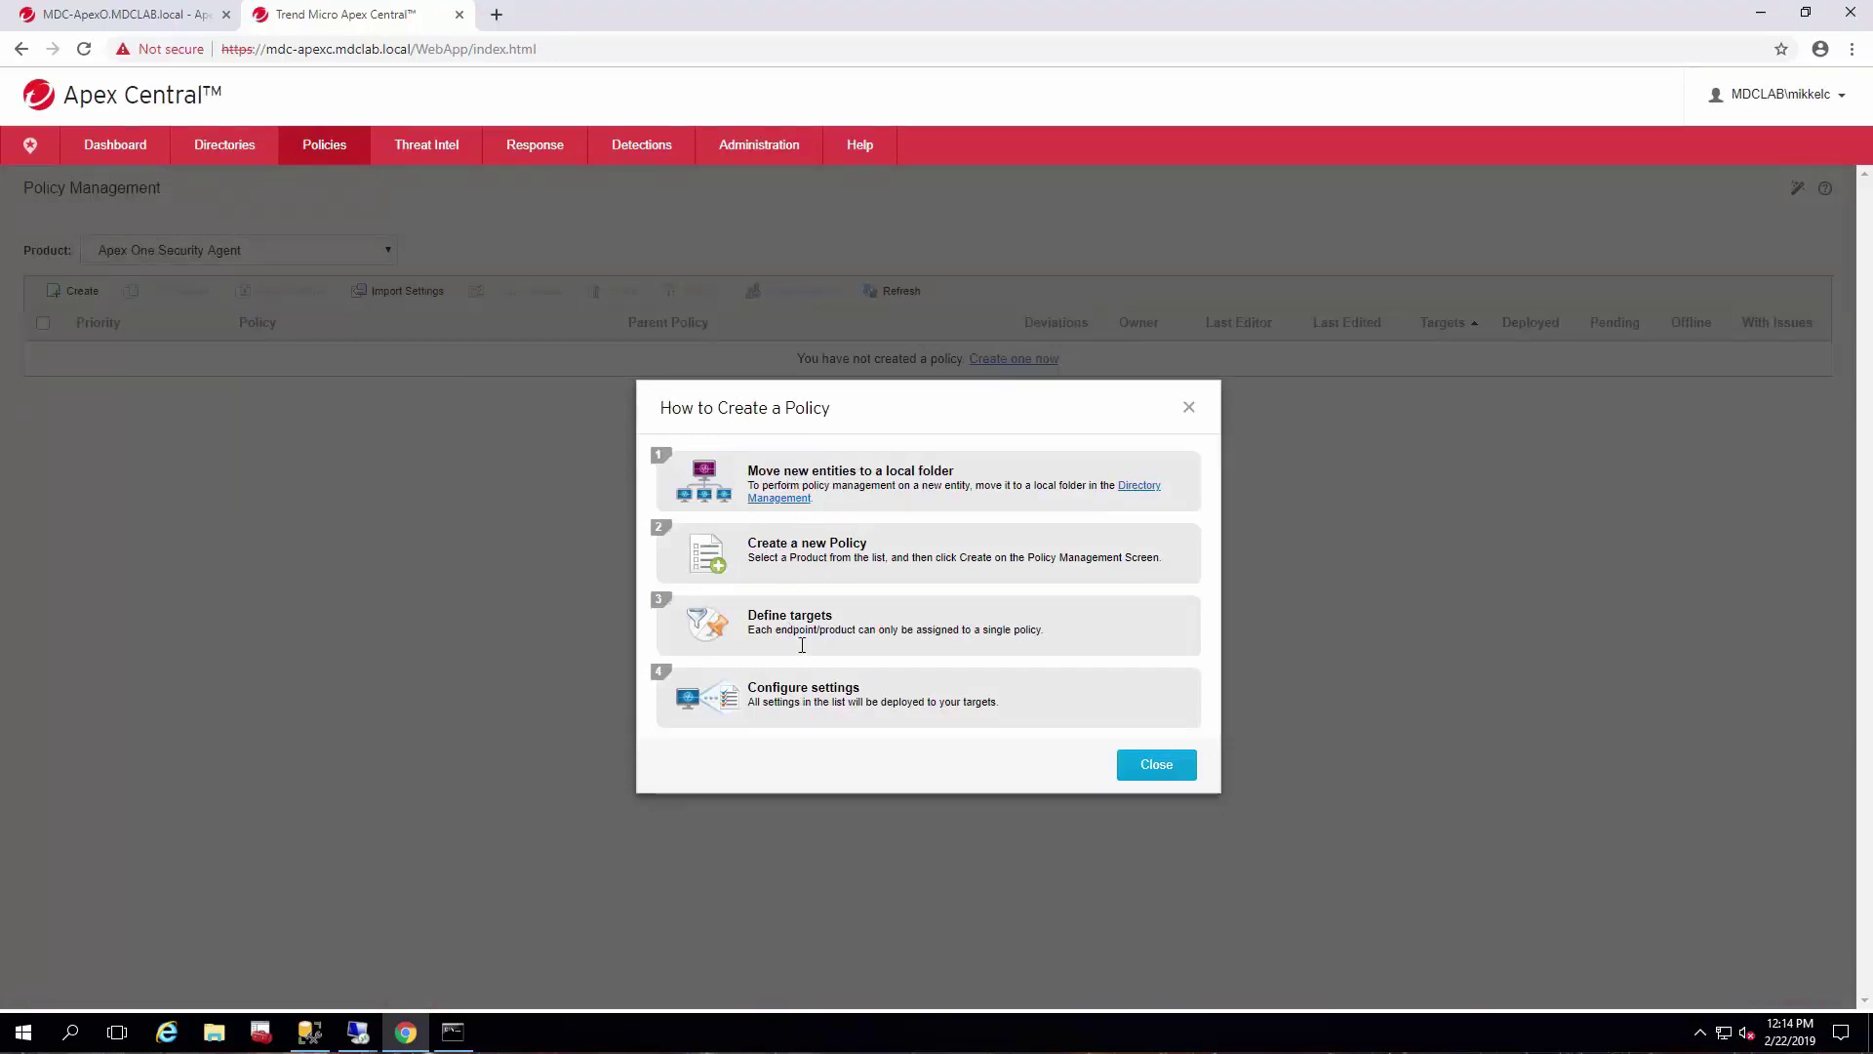
{"action": "left_click", "coordinate": [1149, 775]}
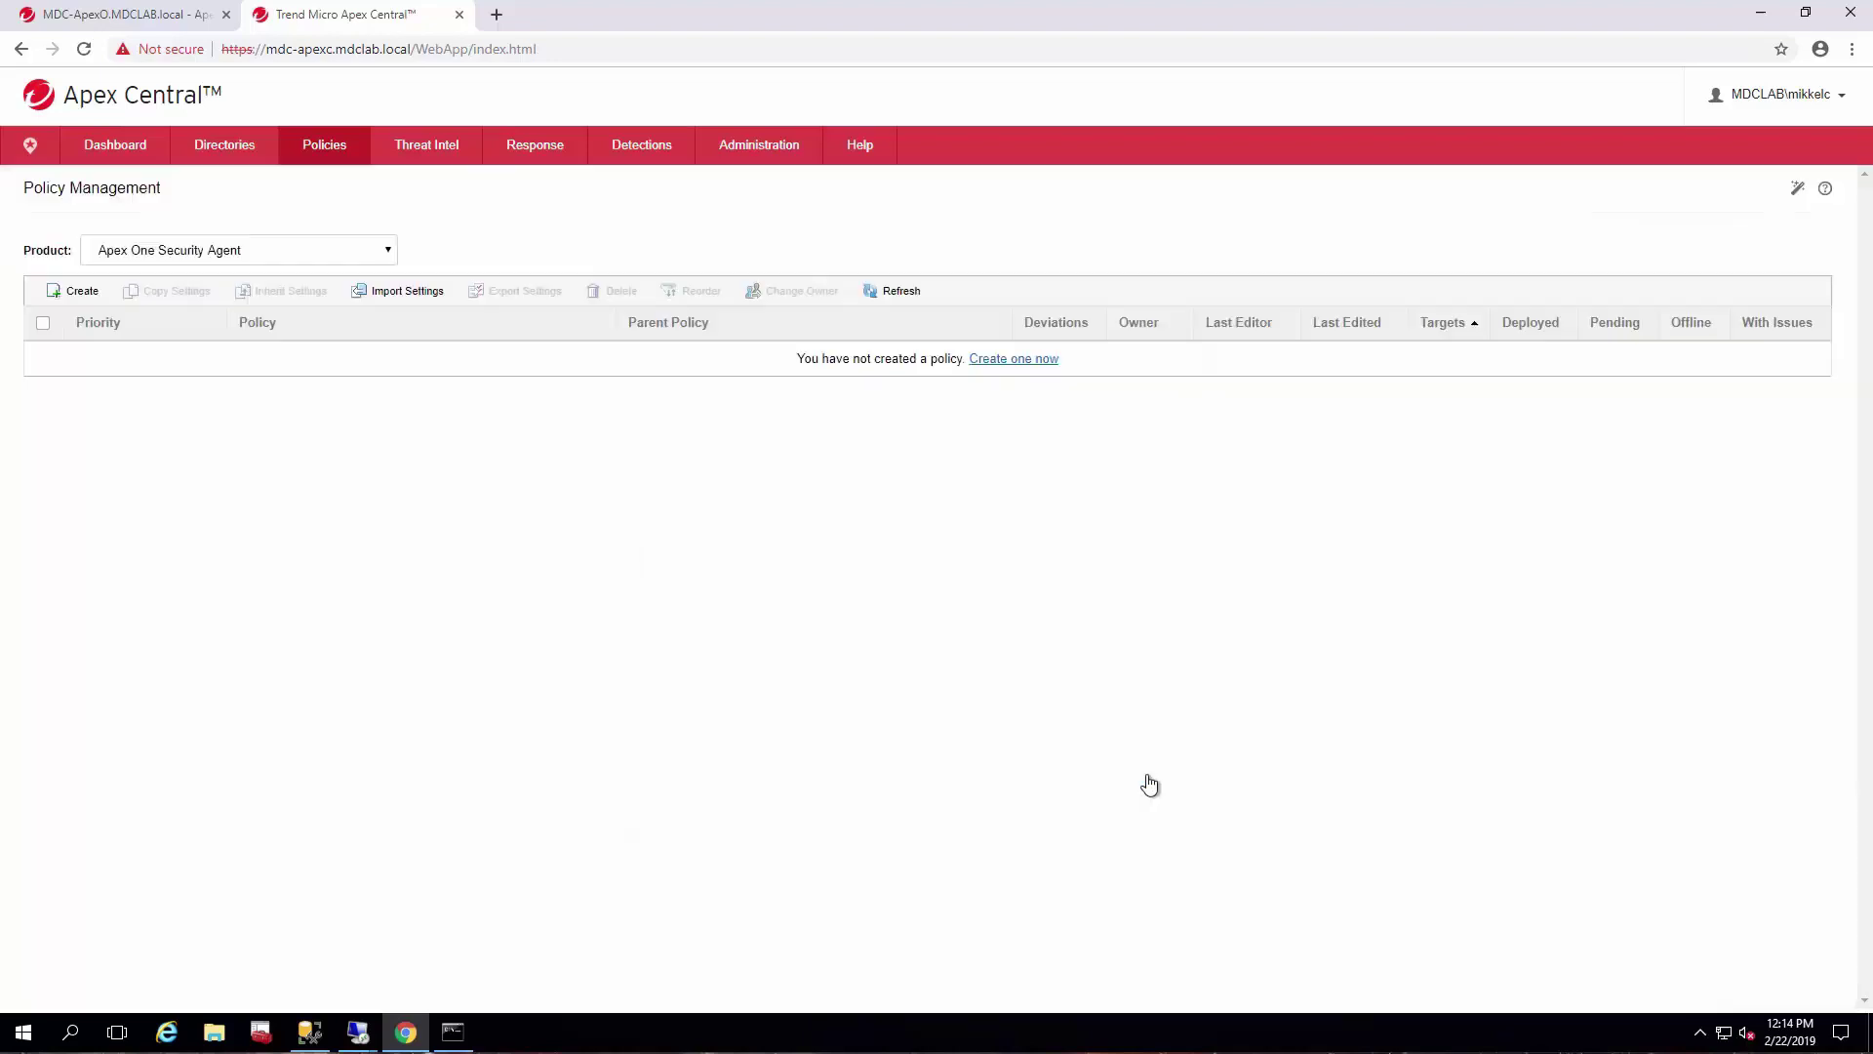
{"action": "left_click", "coordinate": [186, 259]}
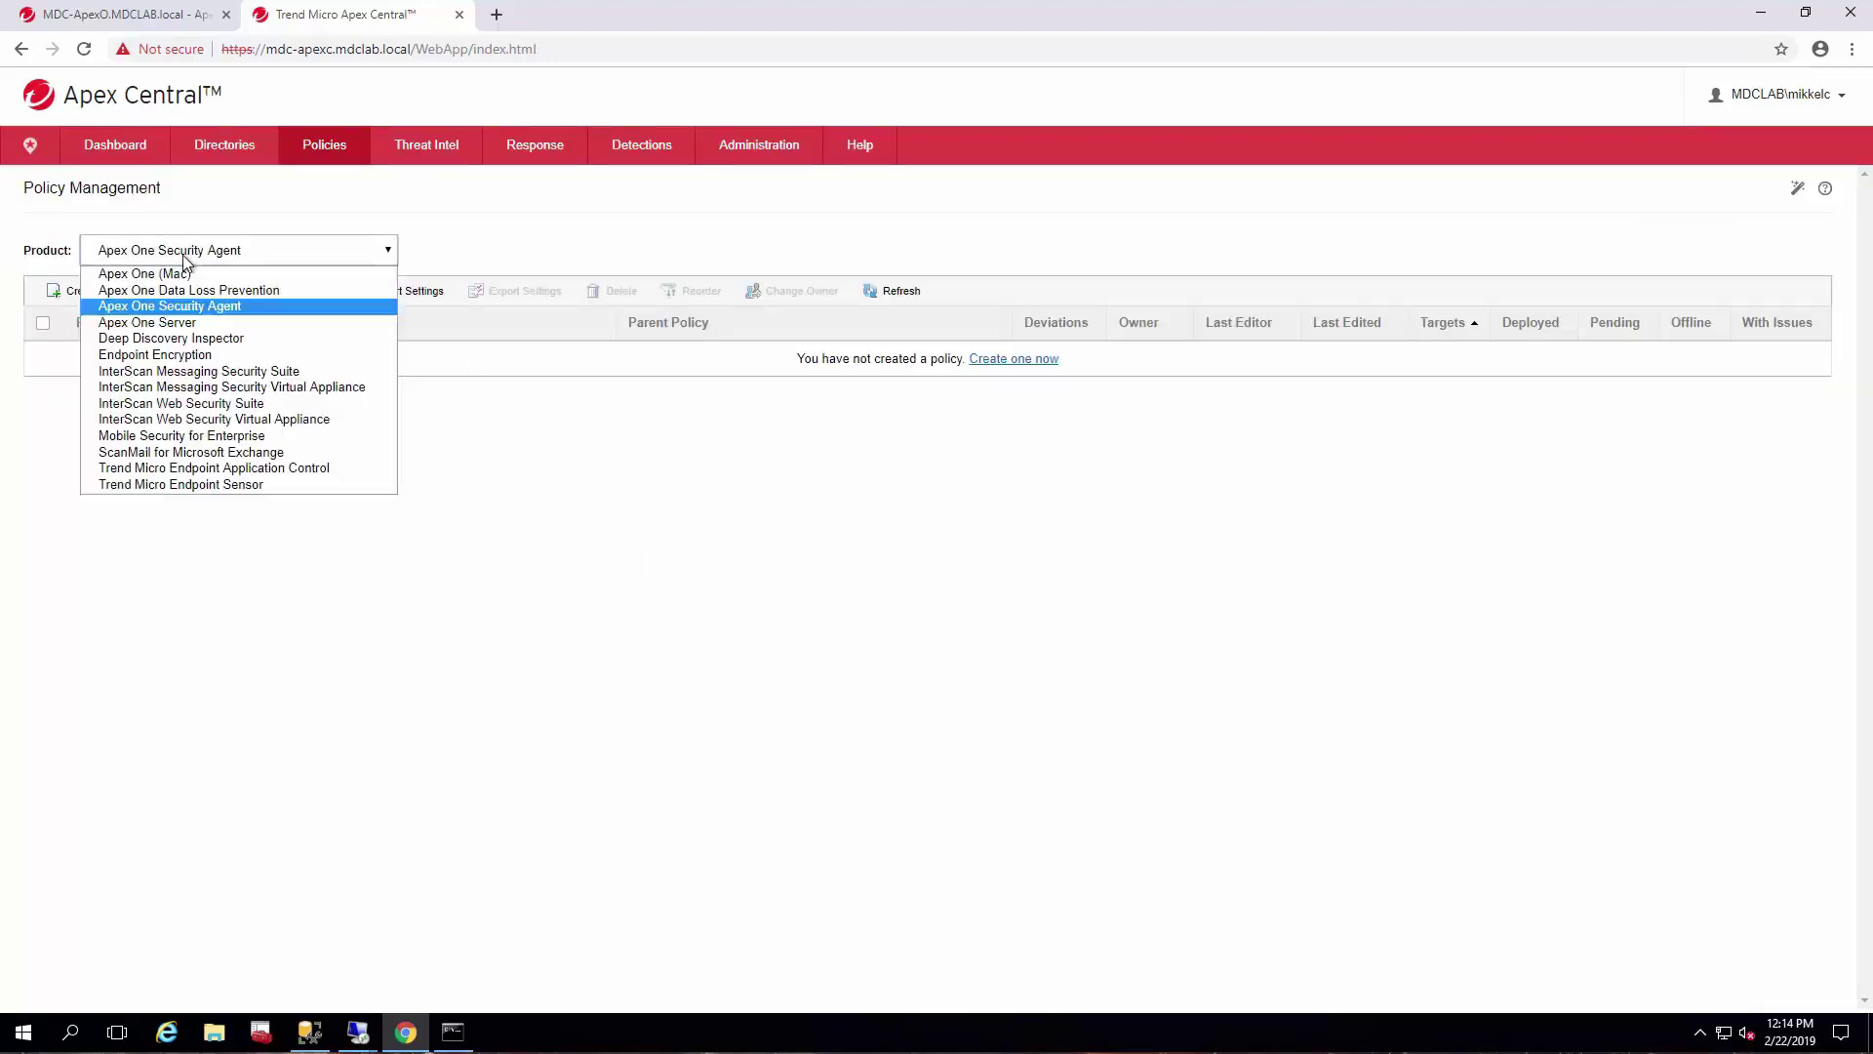
{"action": "left_click", "coordinate": [211, 309]}
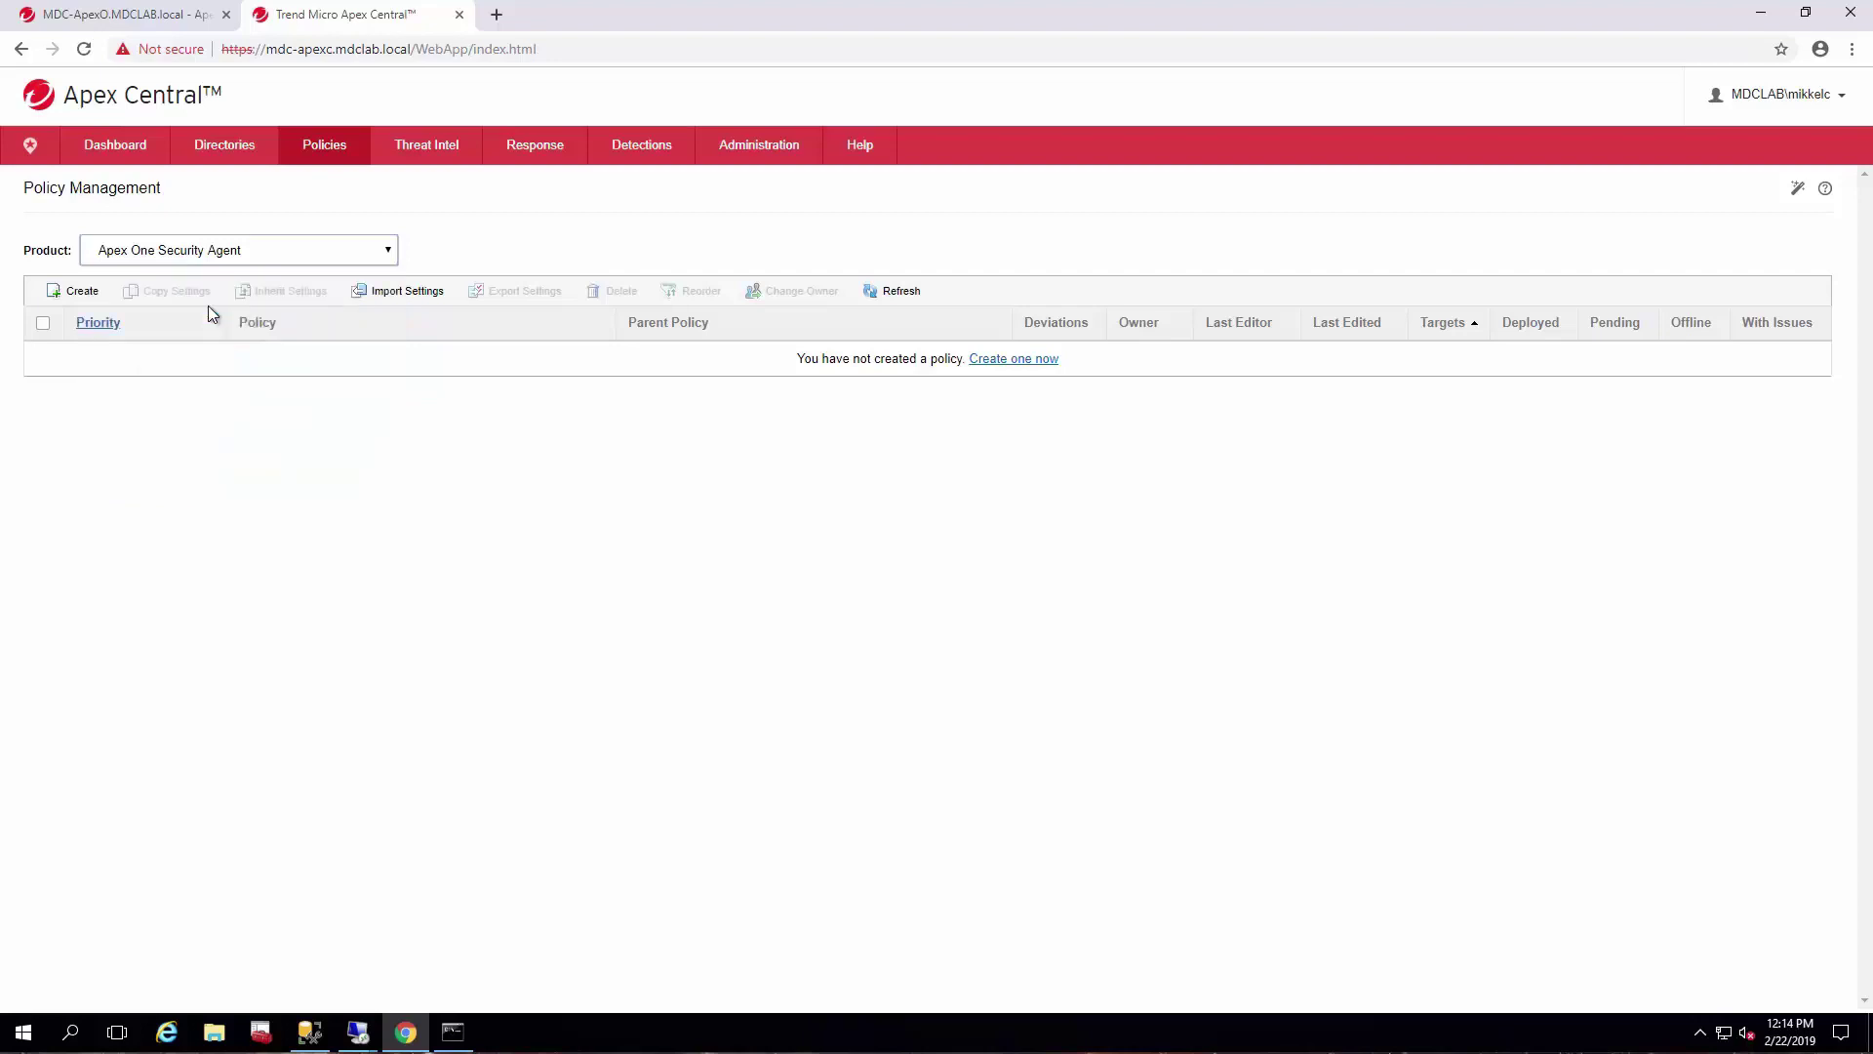
Step: Create the new policy TestPolicy and switch its targeting from None (Draft only) to Specify Target(s)
{"action": "left_click", "coordinate": [80, 302]}
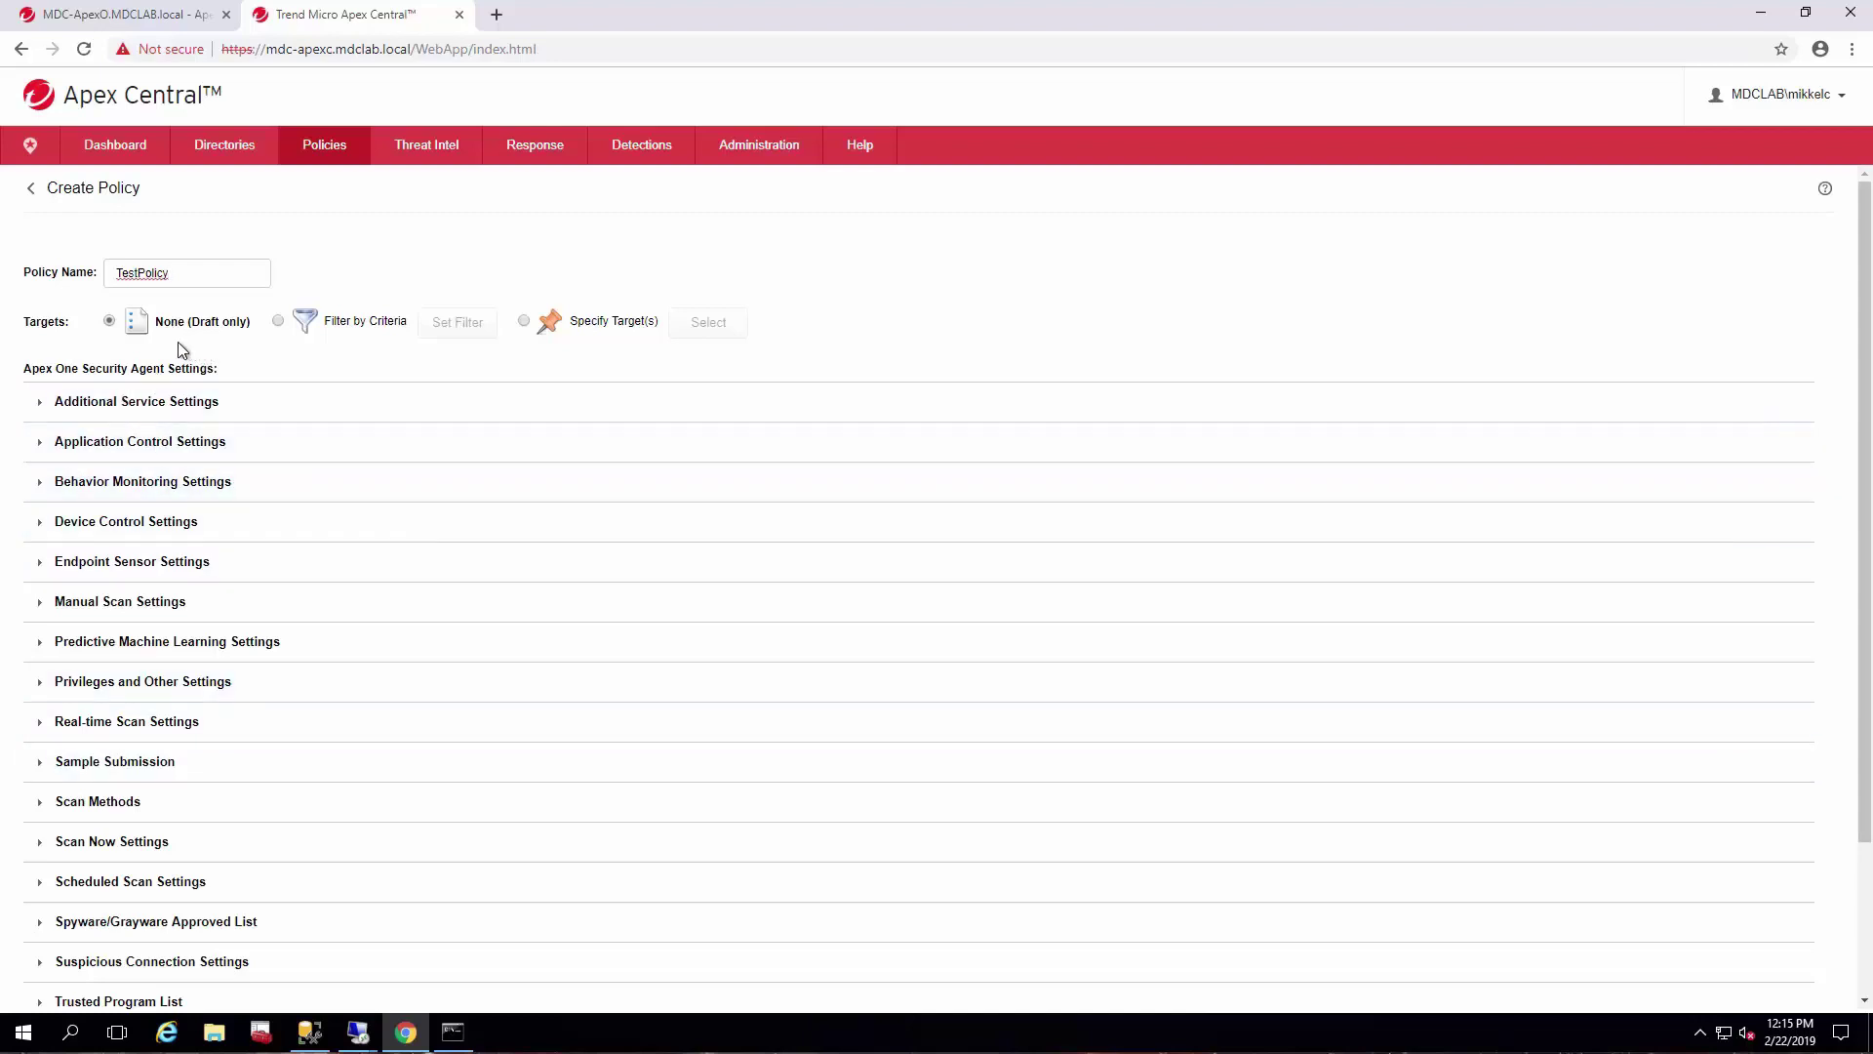
{"action": "left_click_drag", "start_coordinate": [167, 325], "coordinate": [254, 326]}
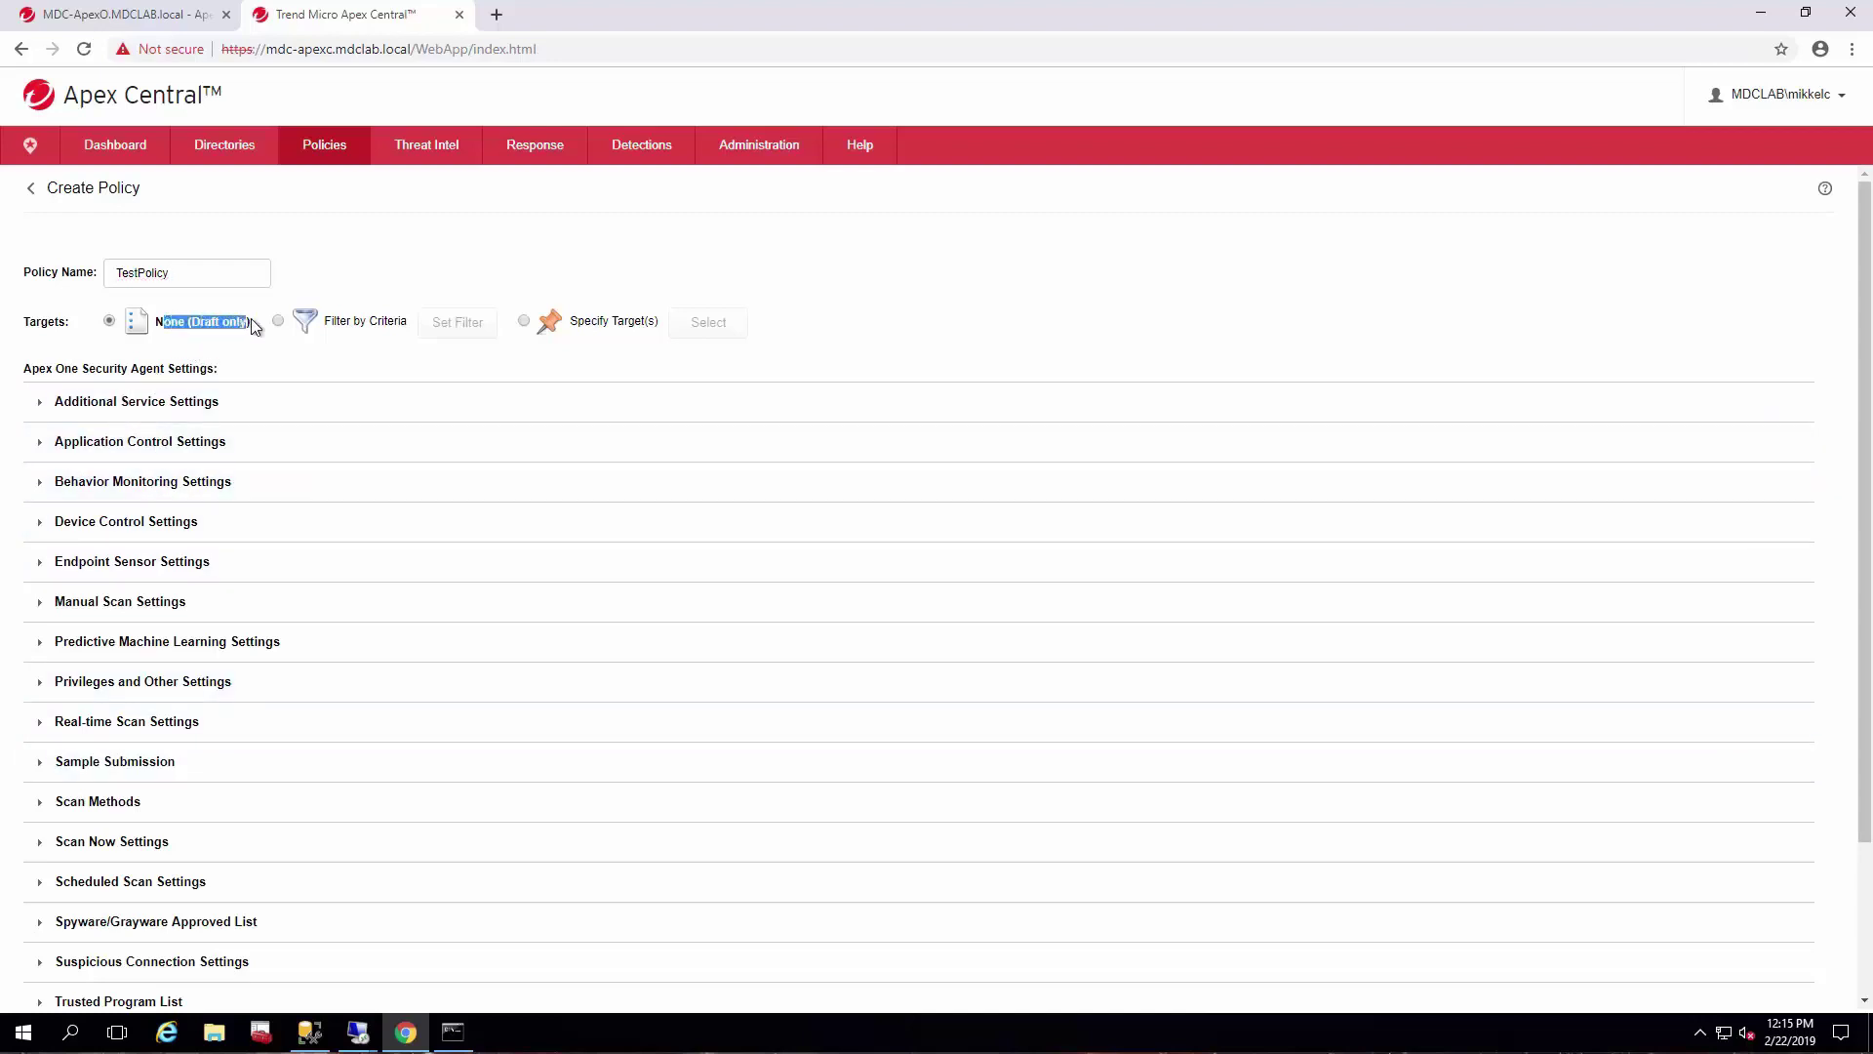
{"action": "triple_click", "coordinate": [251, 332]}
{"action": "left_click", "coordinate": [567, 327]}
{"action": "left_click", "coordinate": [524, 321]}
Step: Open the Specify Target(s) window and toggle the operating systems search criterion on and off
{"action": "left_click", "coordinate": [695, 325]}
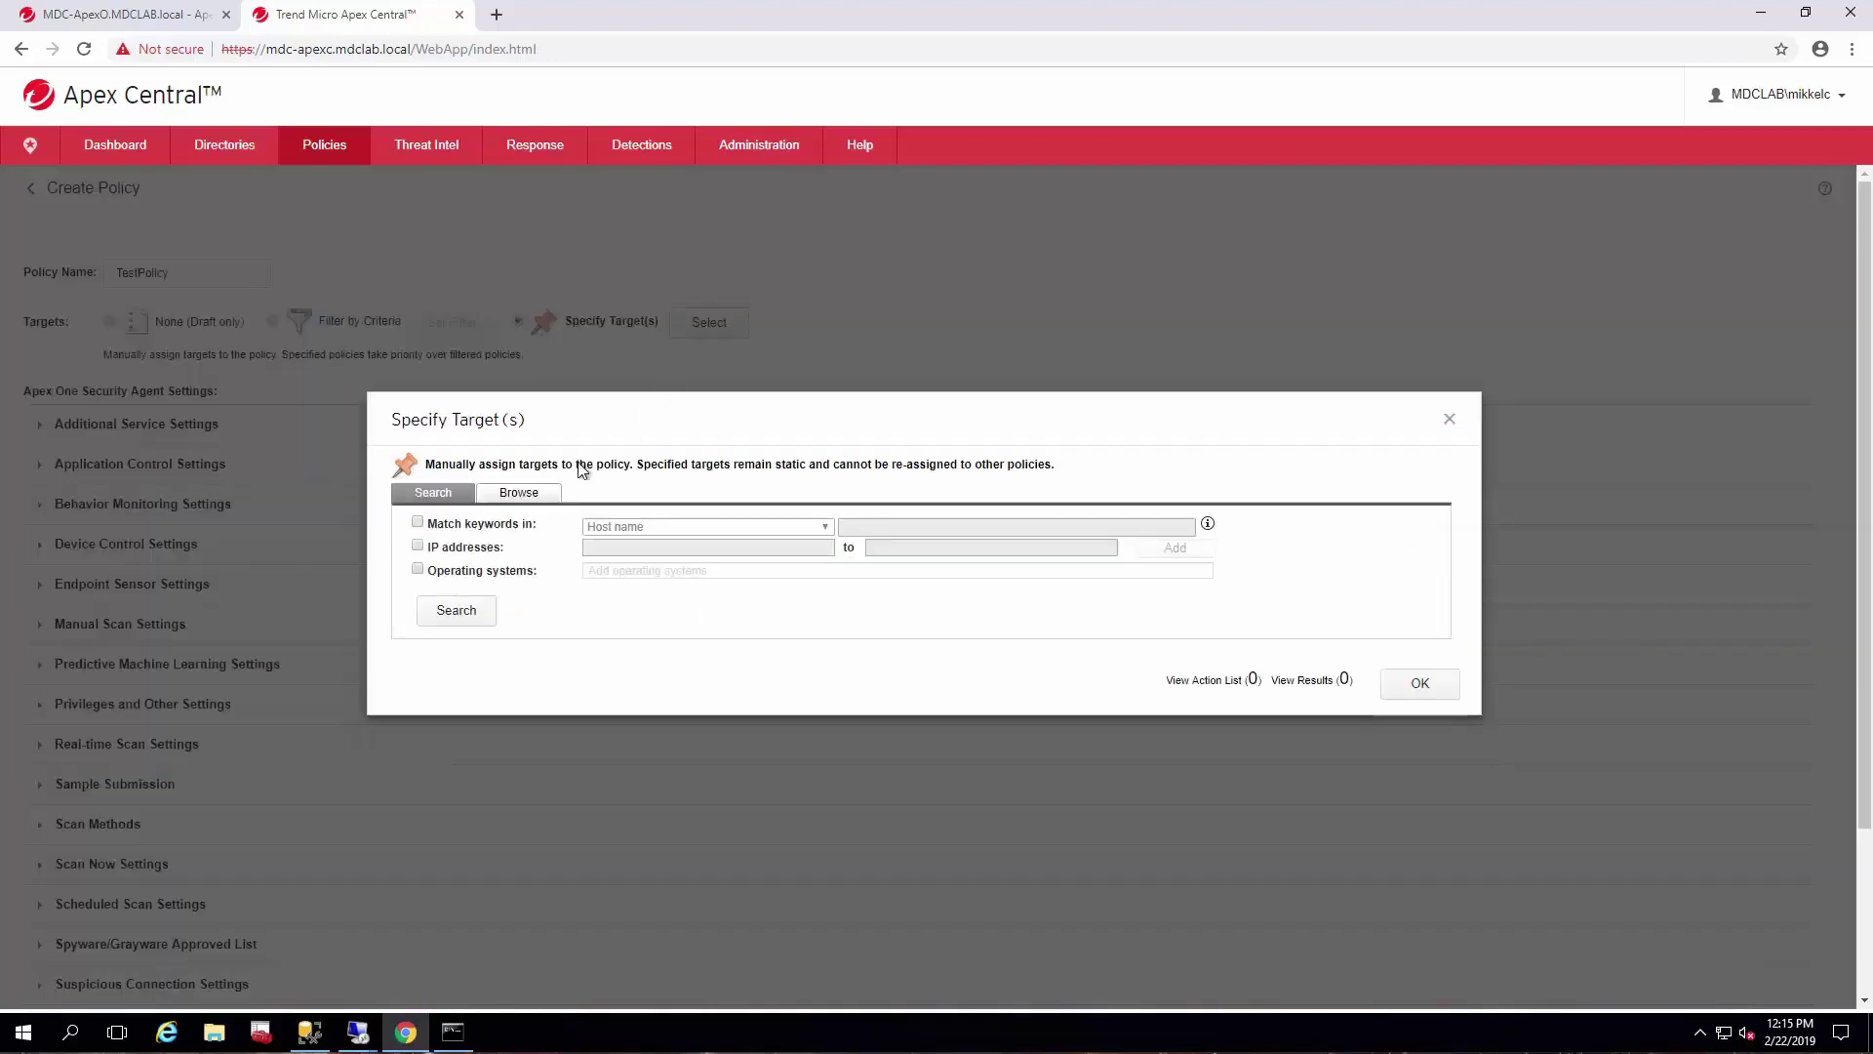
{"action": "left_click", "coordinate": [419, 569]}
{"action": "left_click", "coordinate": [419, 570]}
Step: Browse Active Directory, expand MDCLAB.local, return to Search, and close the window with 0 targets
{"action": "left_click", "coordinate": [520, 493]}
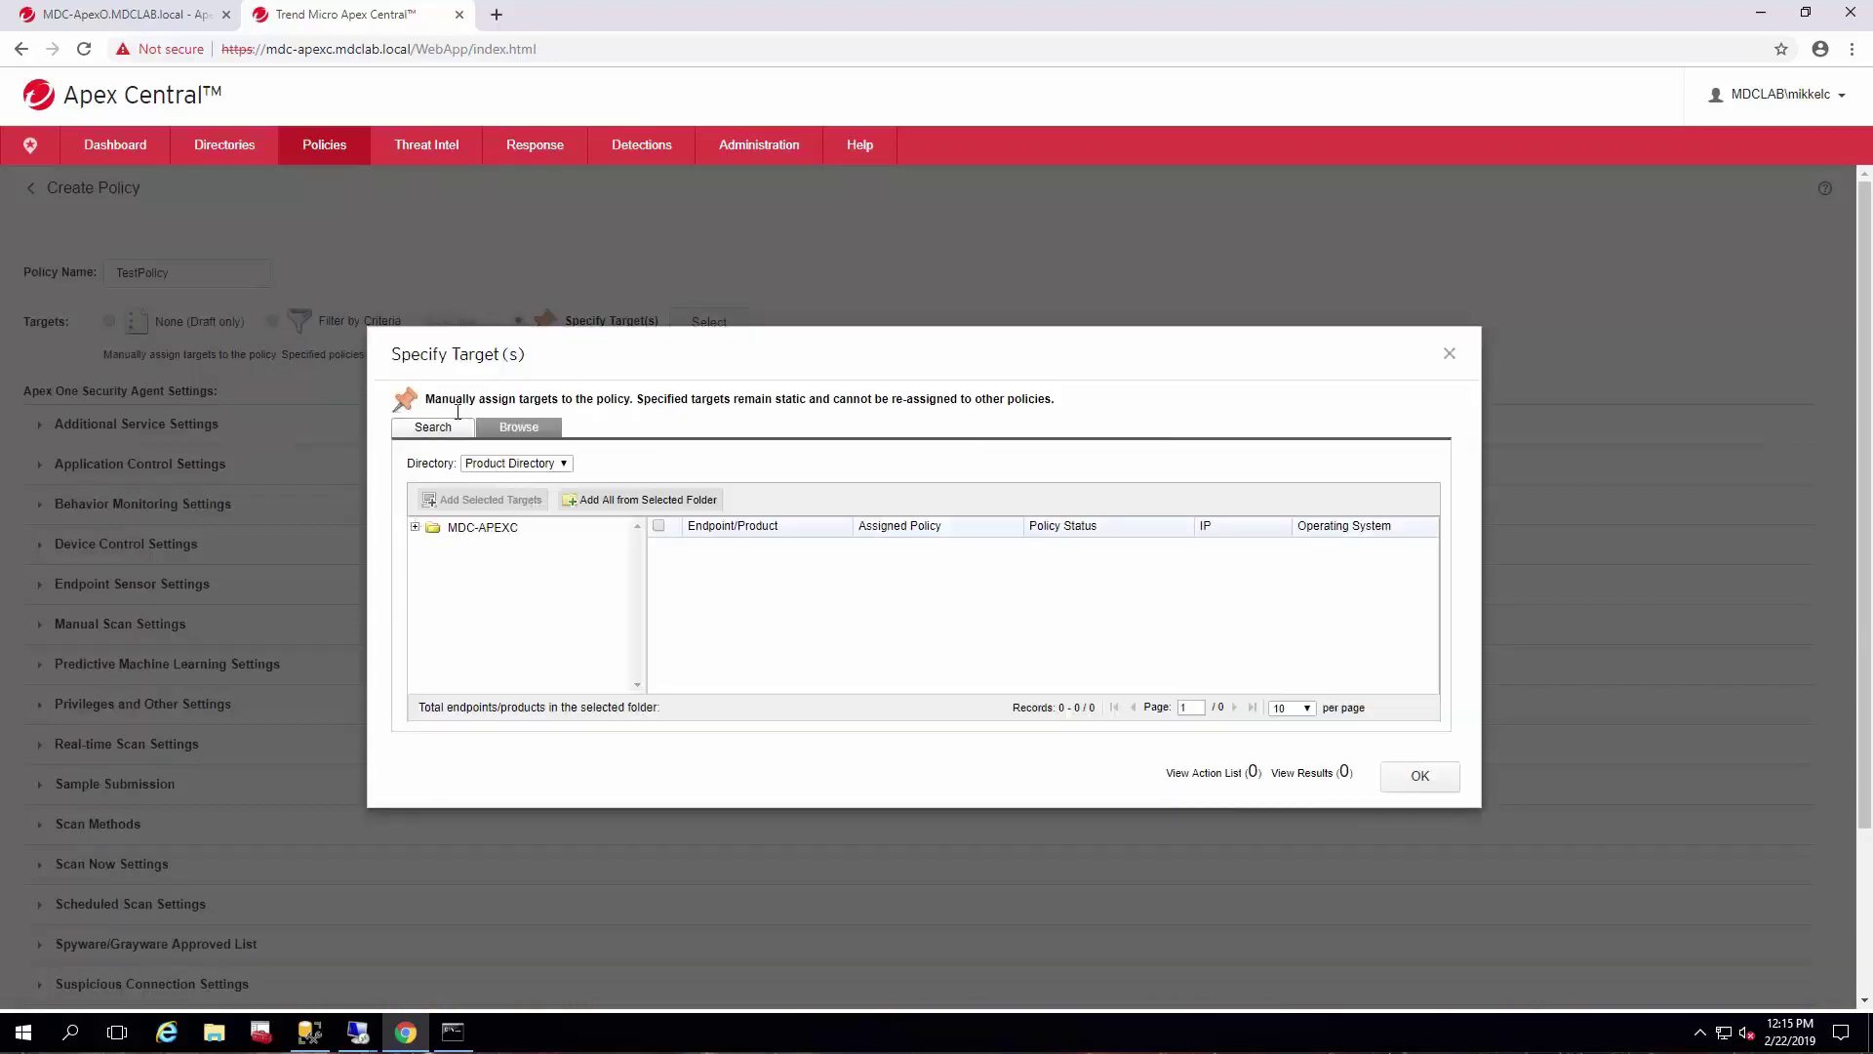
{"action": "left_click", "coordinate": [539, 468]}
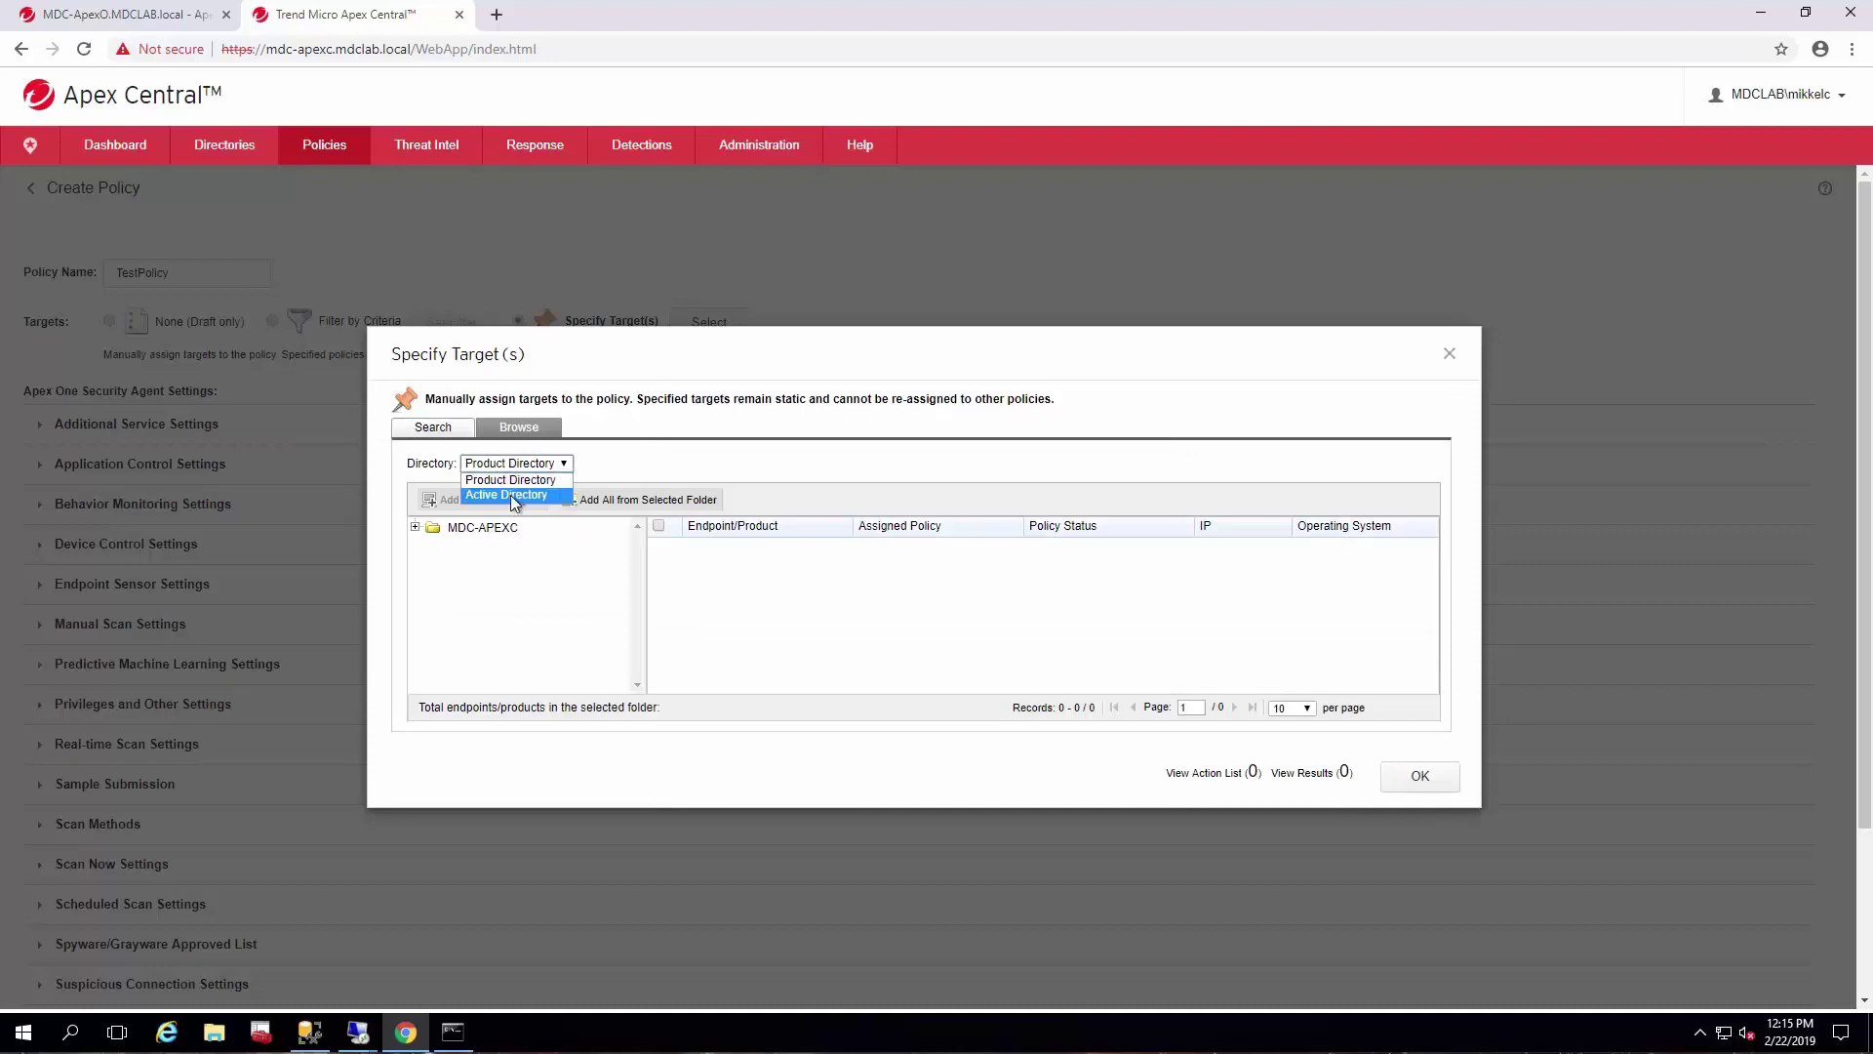
{"action": "left_click", "coordinate": [505, 493]}
{"action": "left_click", "coordinate": [432, 549]}
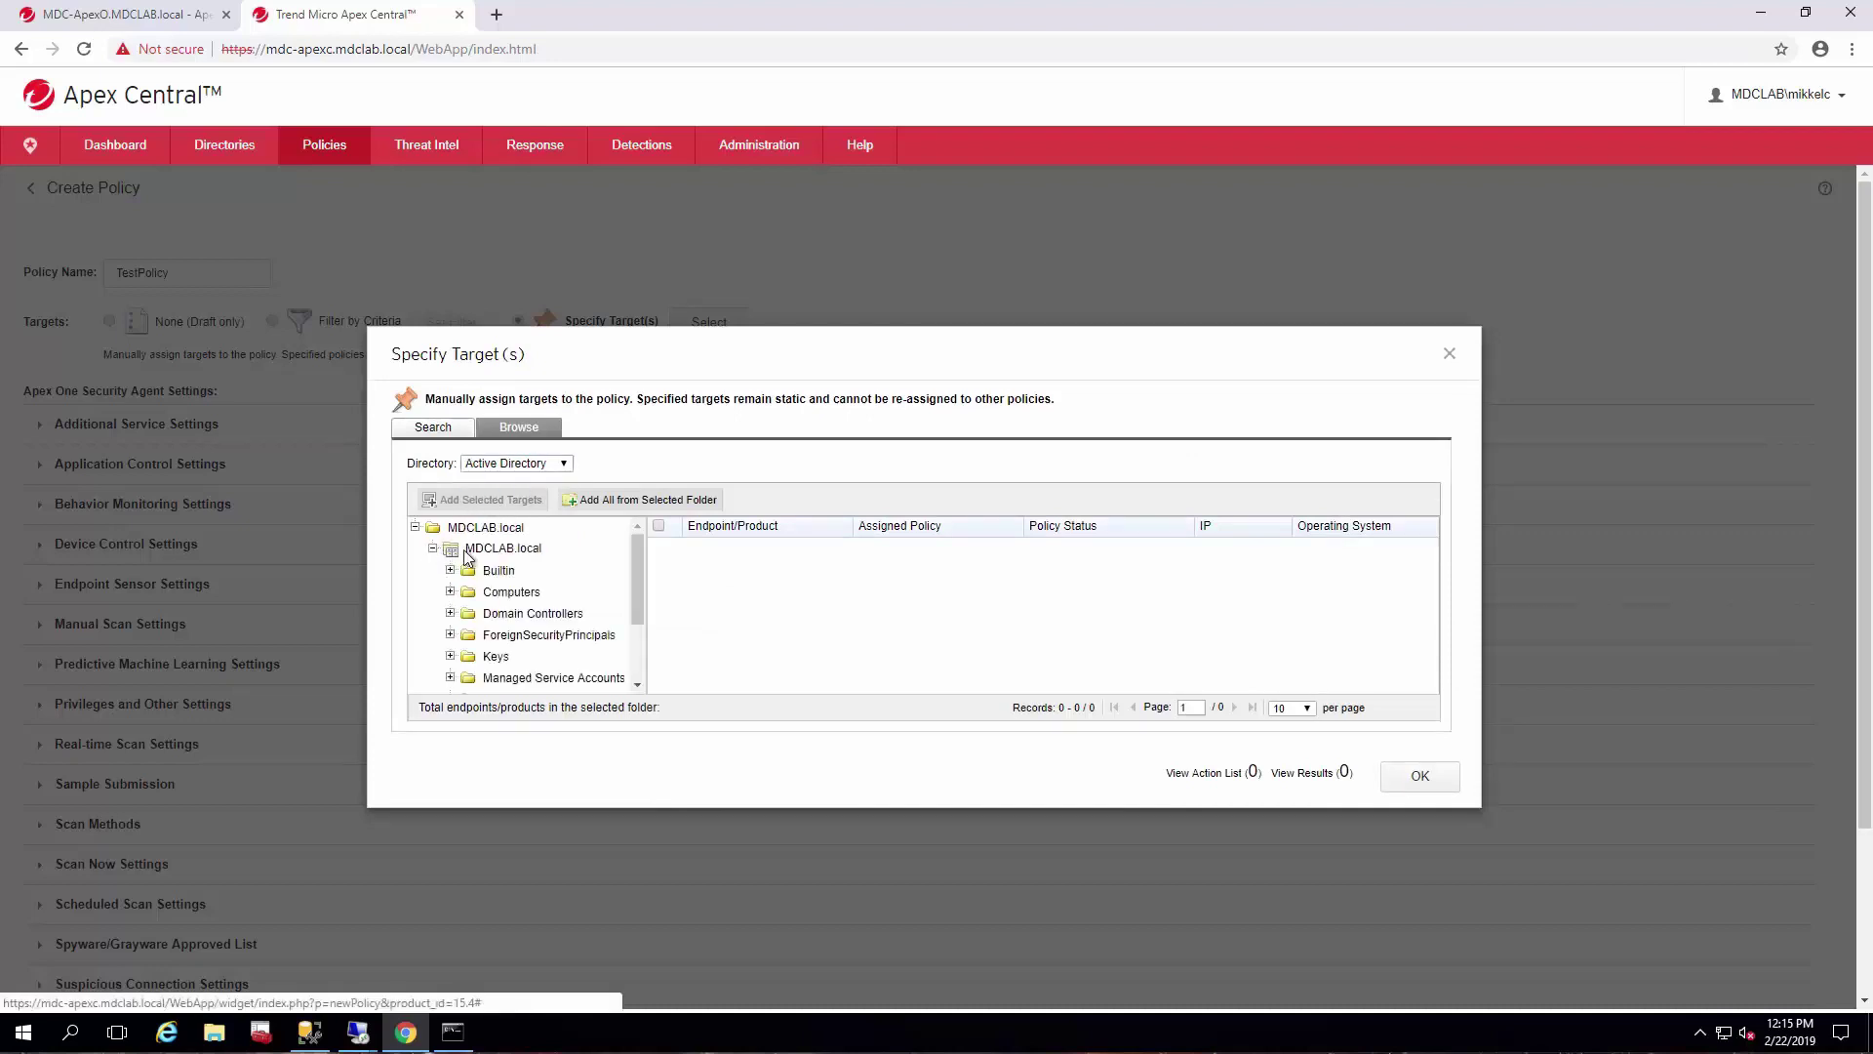
{"action": "left_click", "coordinate": [448, 428]}
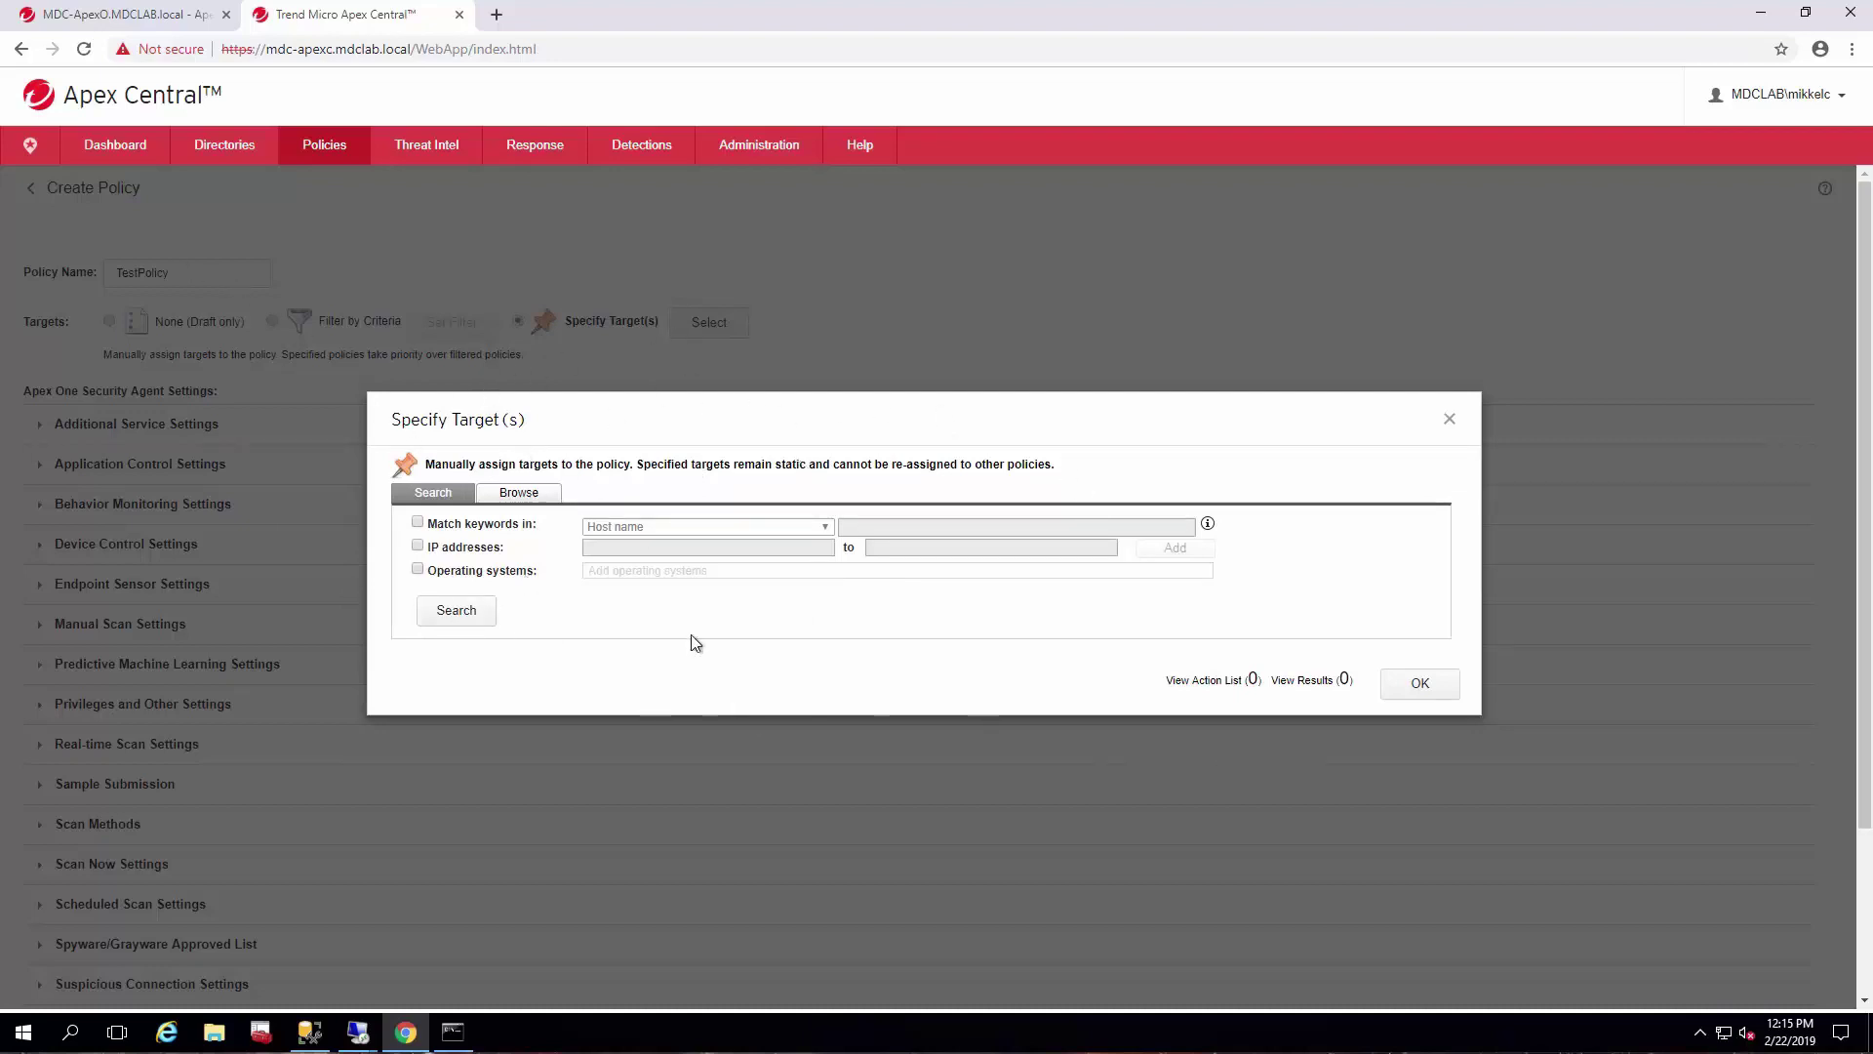
{"action": "left_click", "coordinate": [1451, 420]}
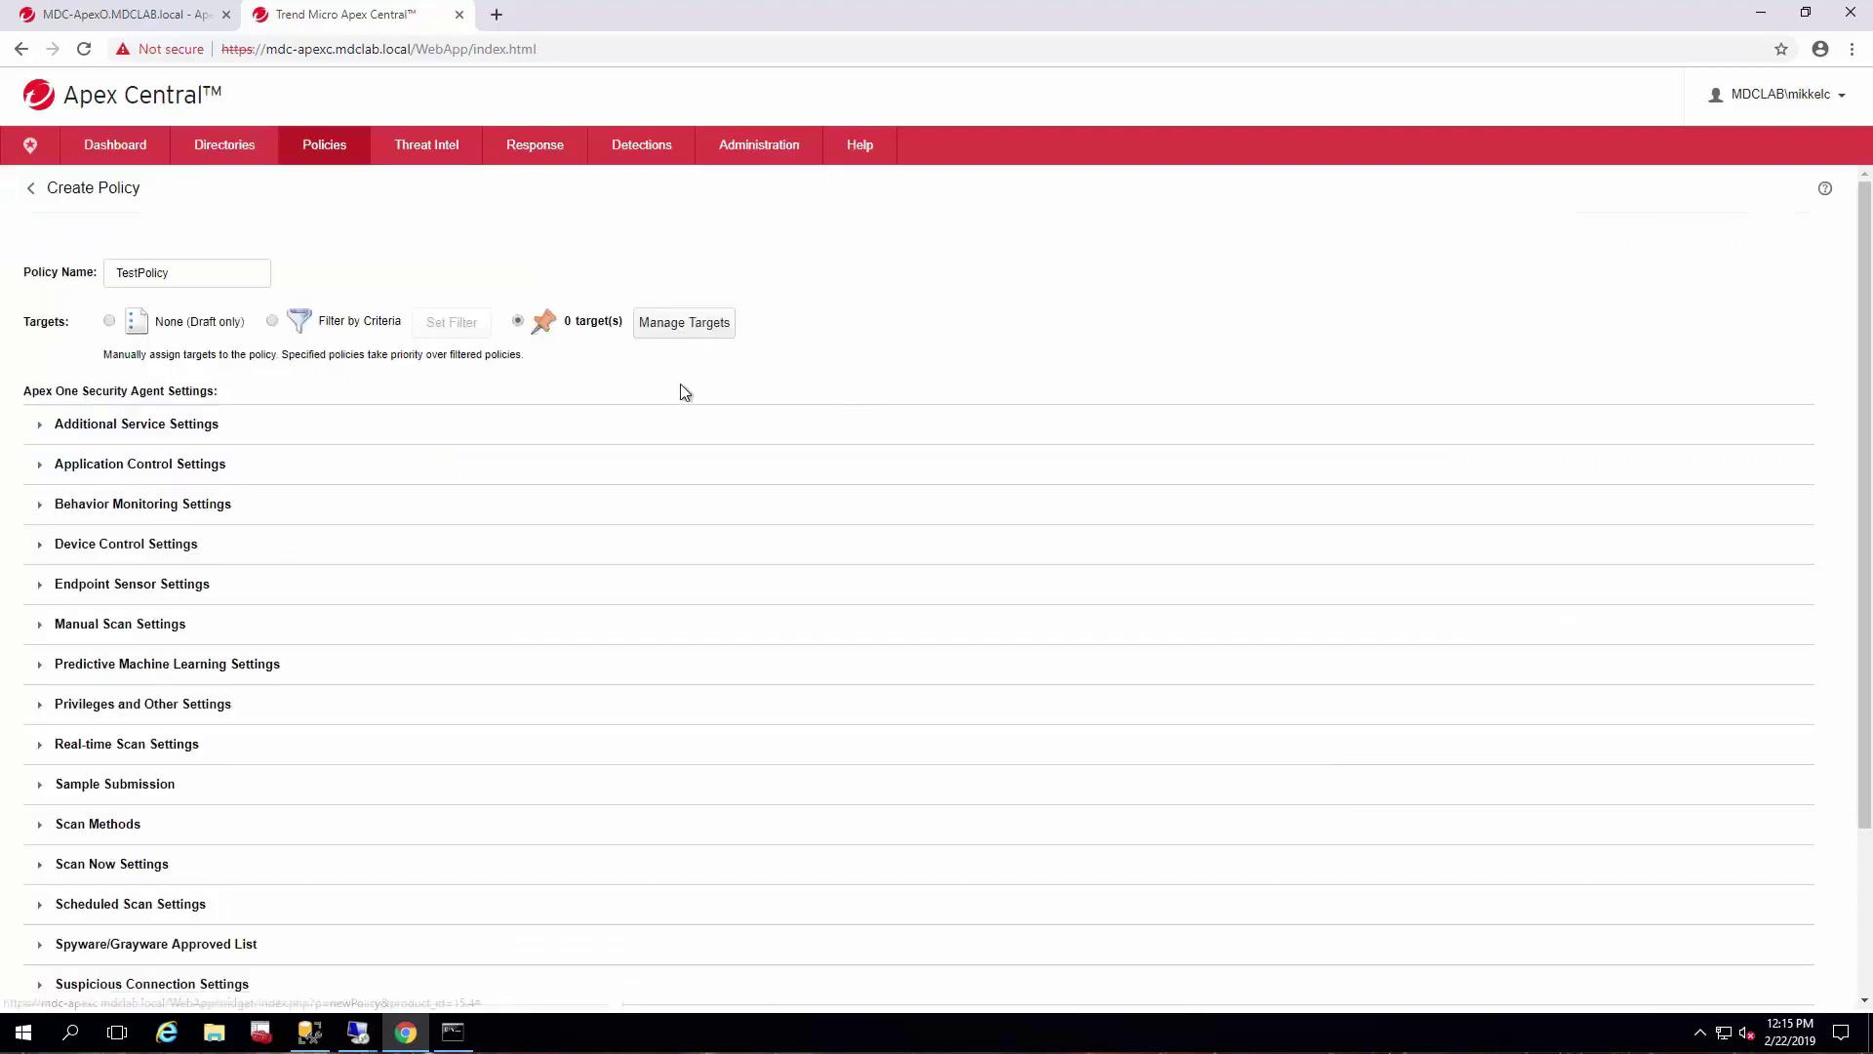
Step: Switch TestPolicy to Filter by Criteria, enable Directories, and expand MDCLAB.local under Active Directory
{"action": "left_click", "coordinate": [327, 332]}
{"action": "left_click", "coordinate": [450, 327]}
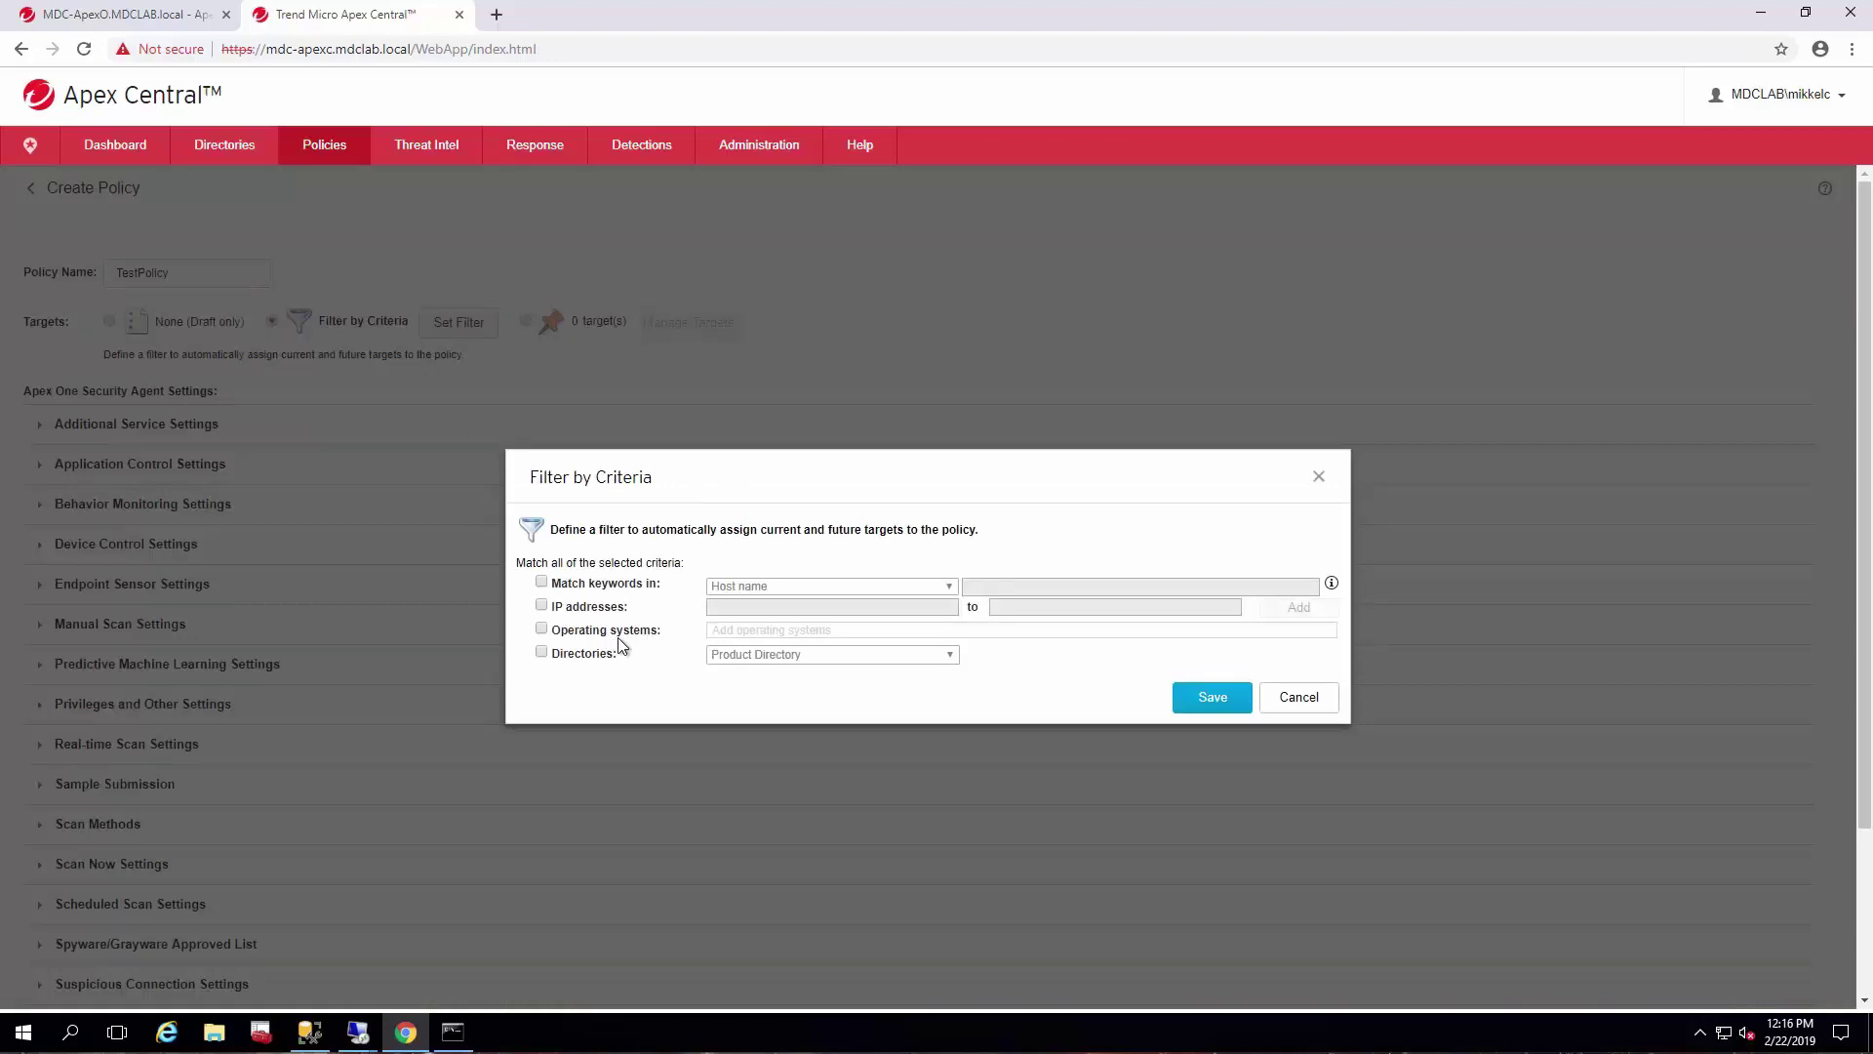
{"action": "left_click", "coordinate": [541, 652]}
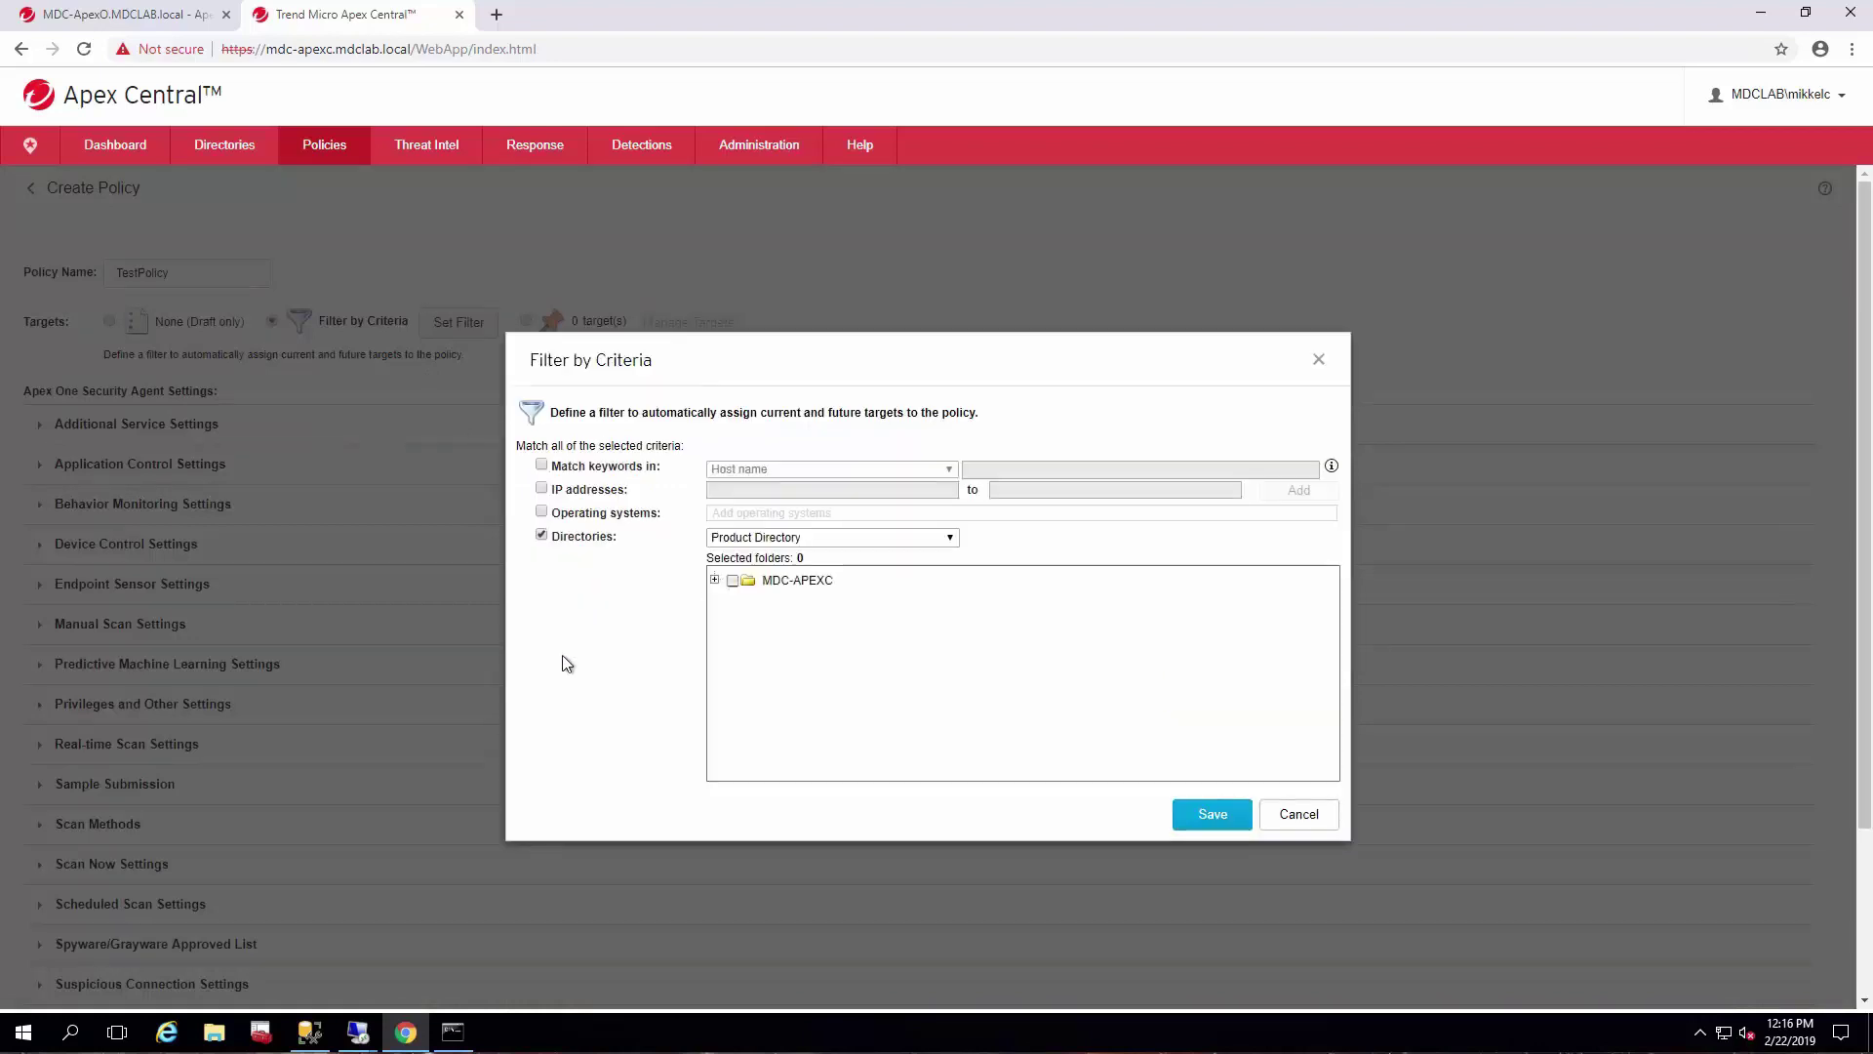
{"action": "left_click", "coordinate": [796, 543]}
{"action": "left_click", "coordinate": [788, 580]}
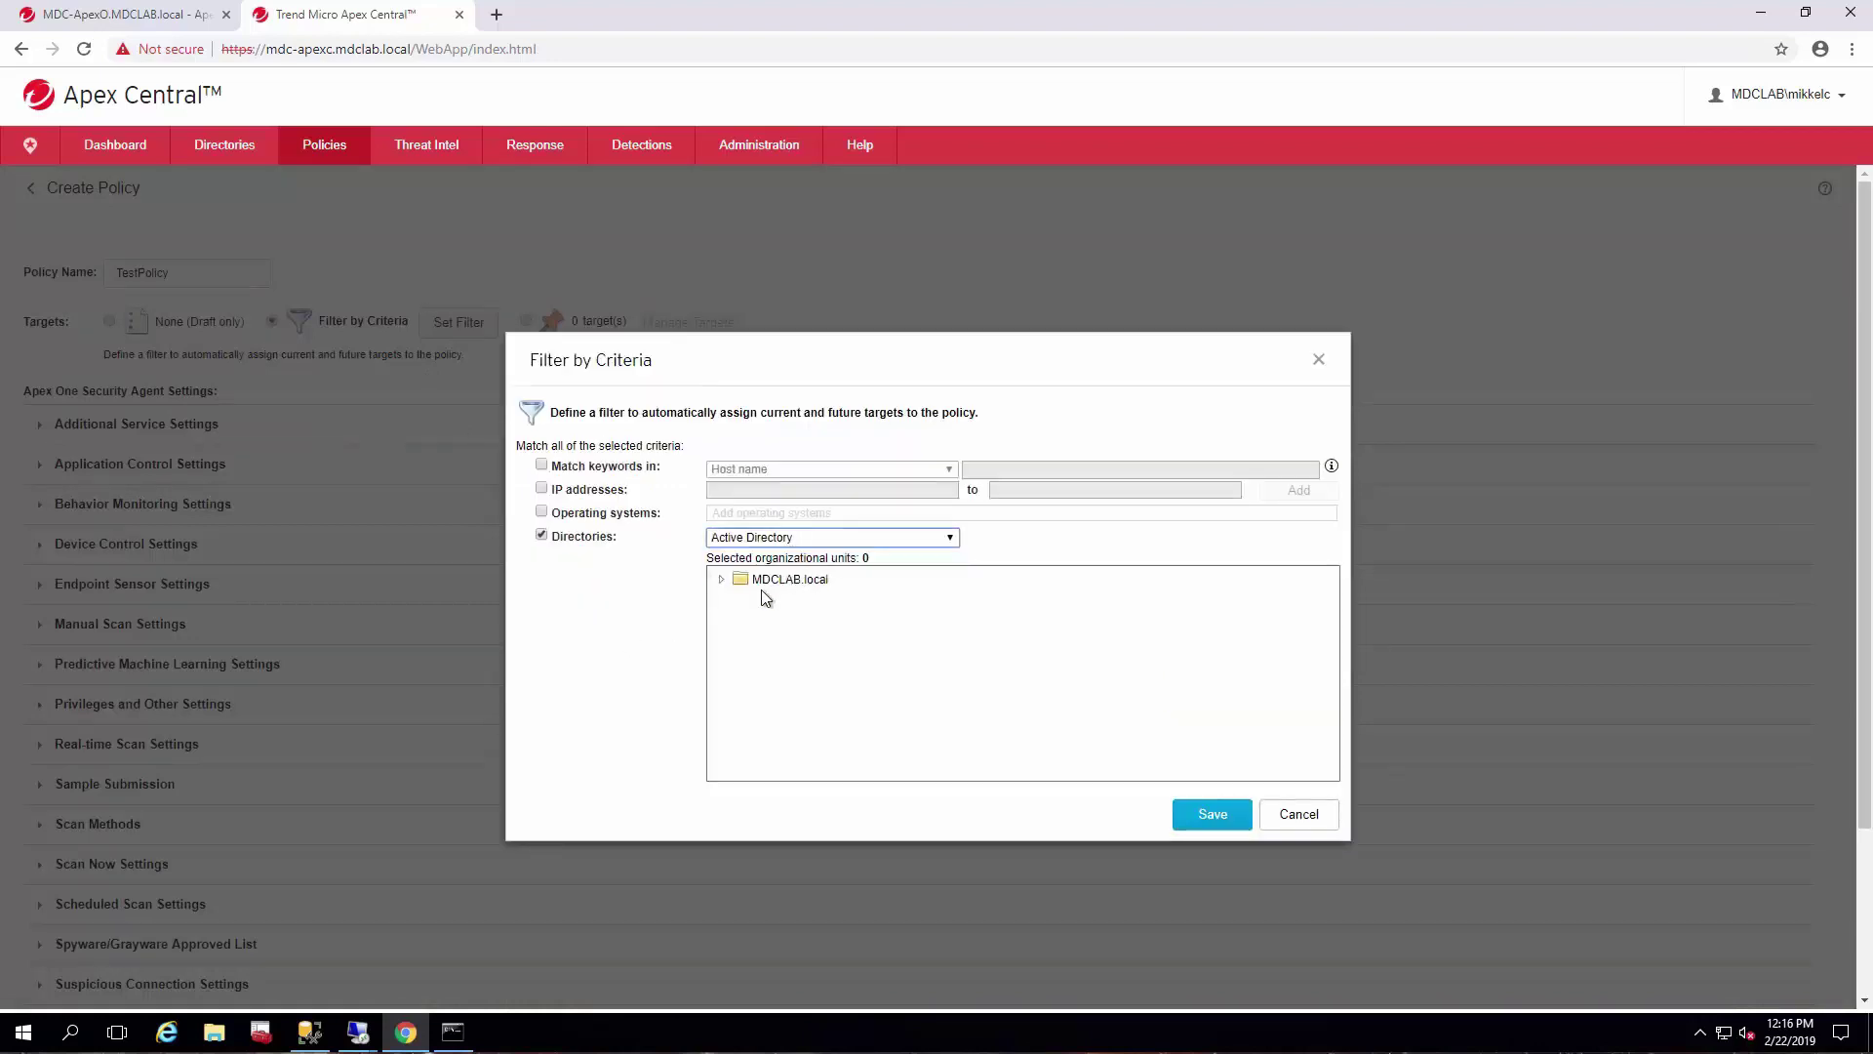
{"action": "left_click", "coordinate": [722, 580]}
Step: Switch to Product Directory, expand MDC-APEXC down to MDC-APEXO_OSCE, then collapse the tree
{"action": "left_click", "coordinate": [822, 536]}
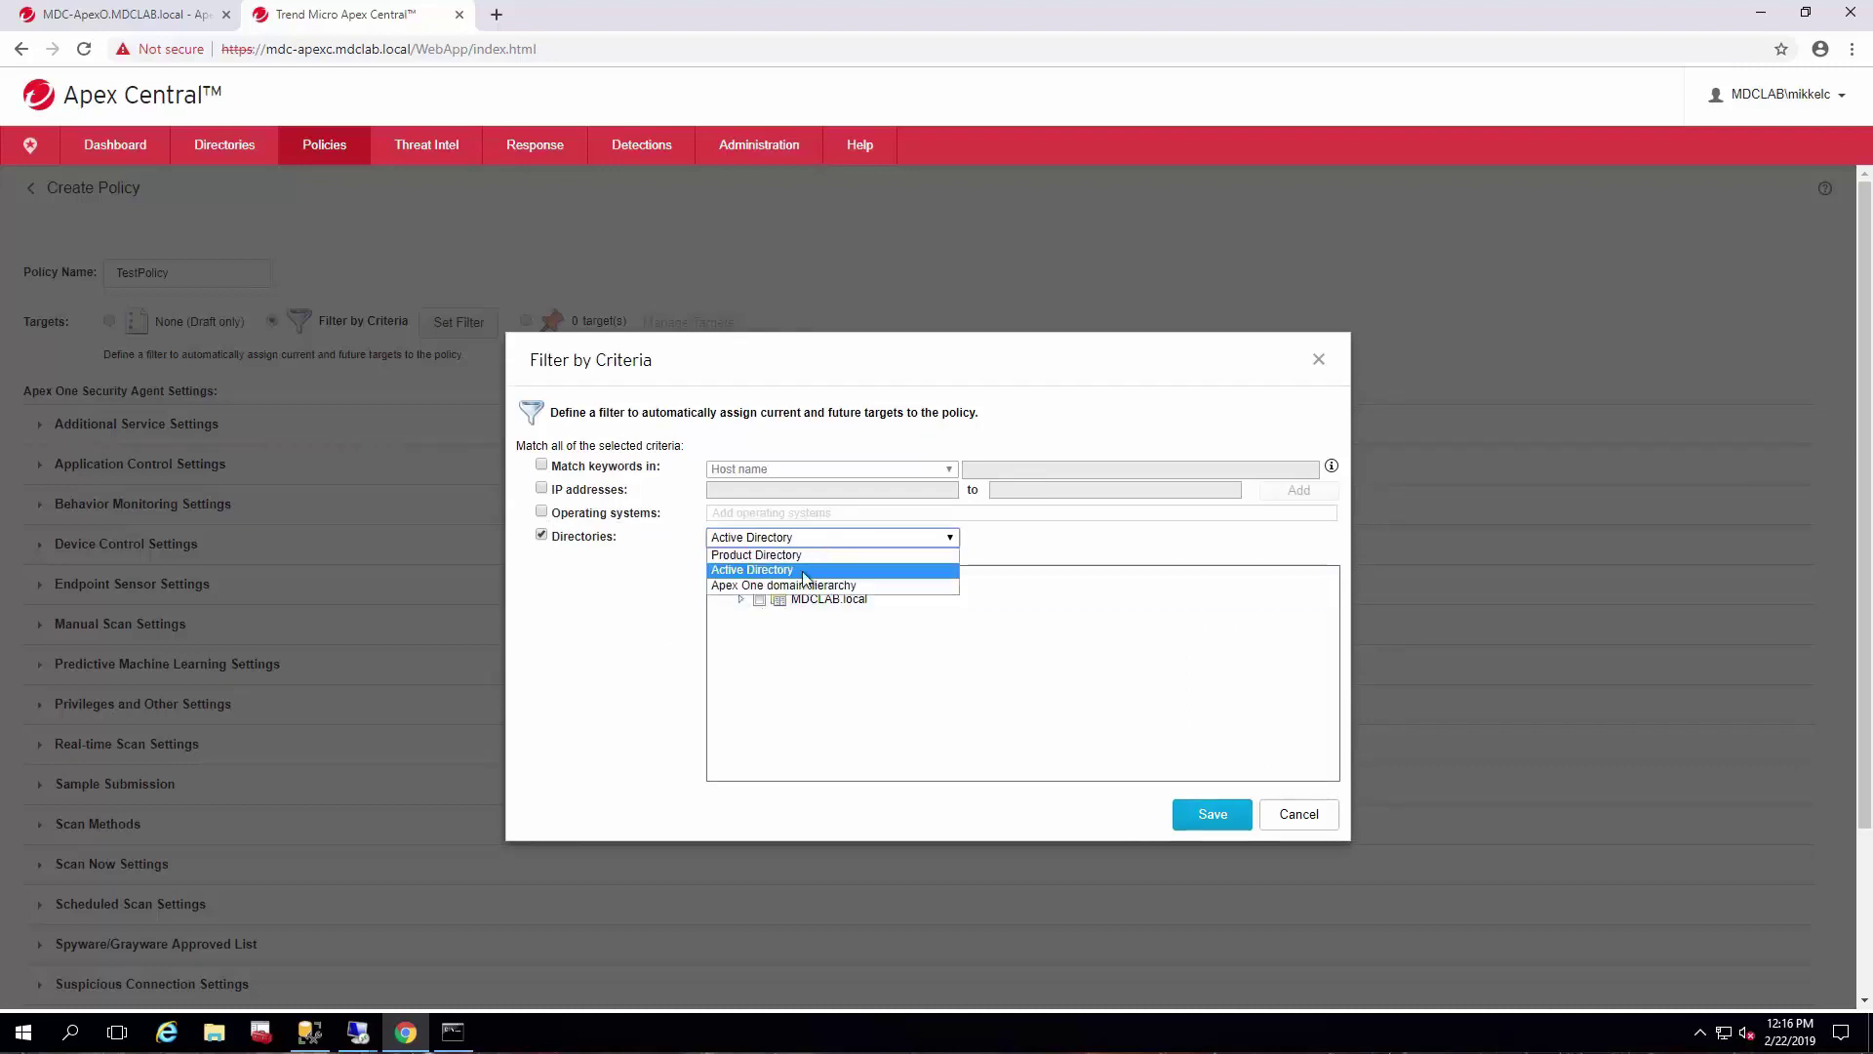
{"action": "left_click", "coordinate": [733, 560]}
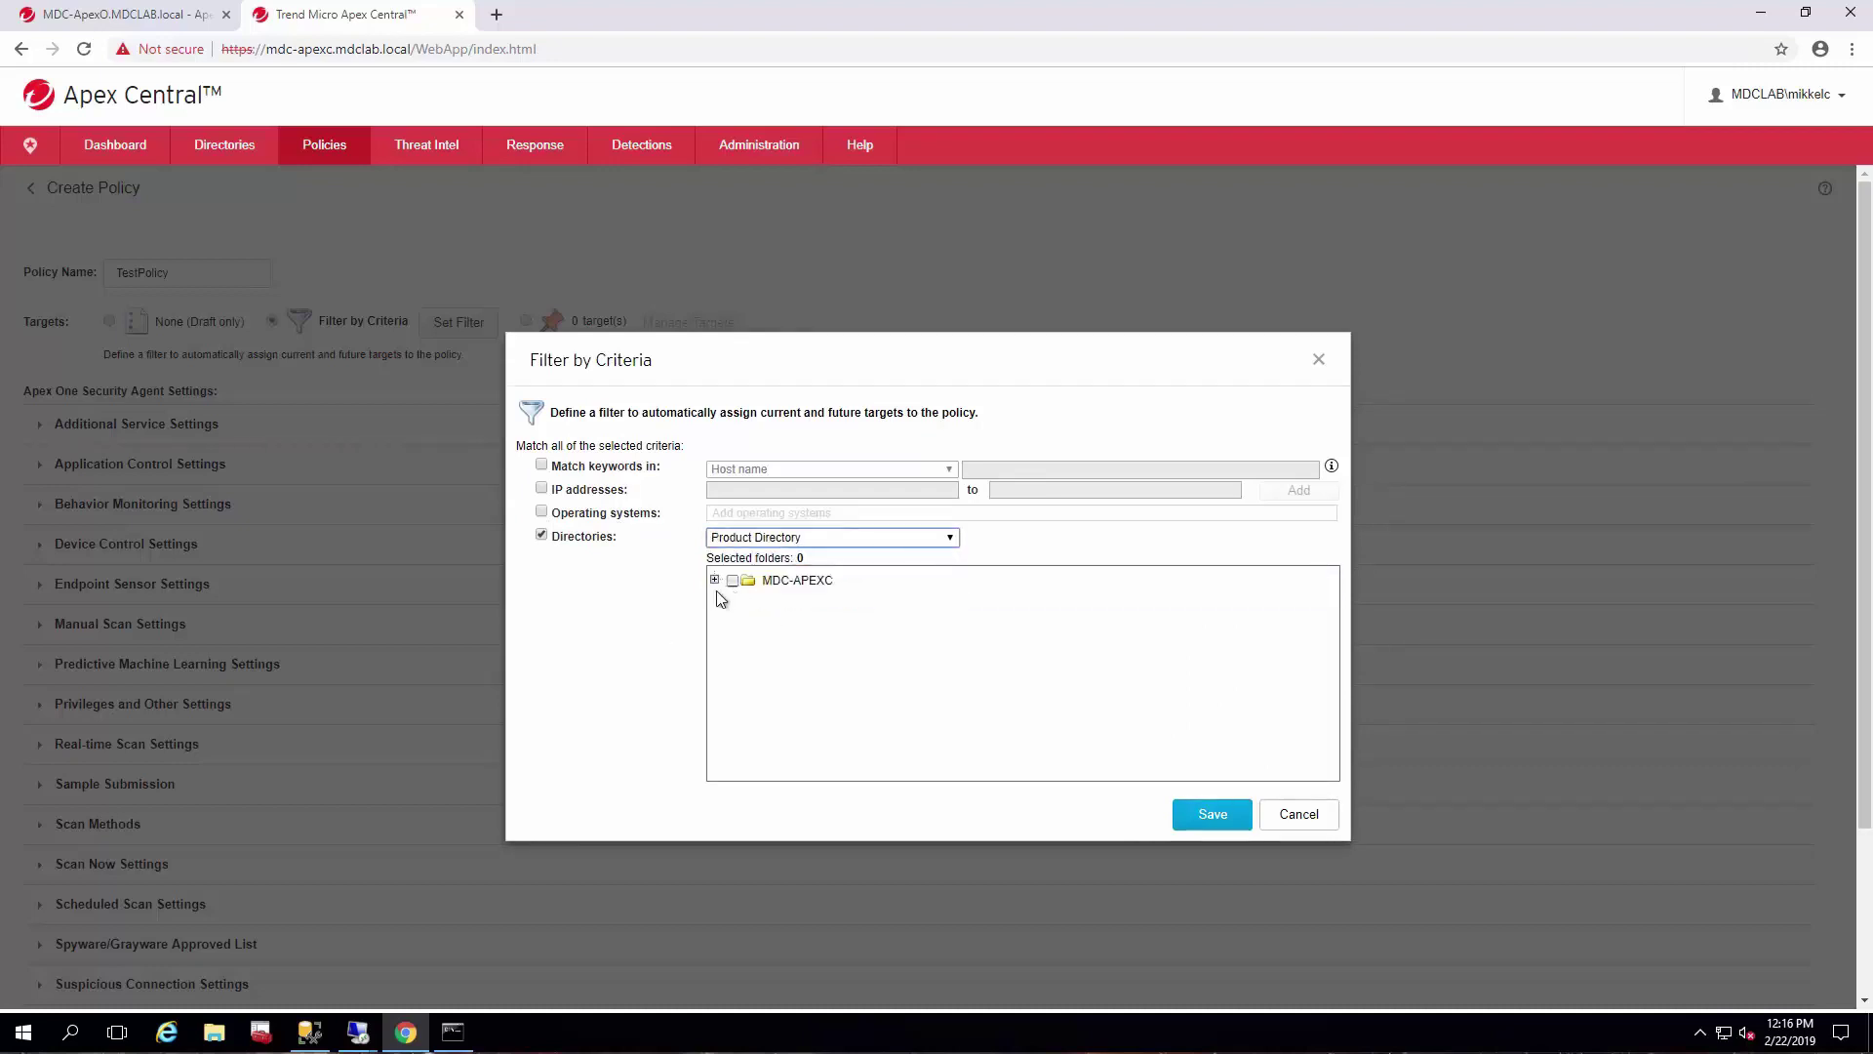
{"action": "left_click", "coordinate": [715, 579]}
{"action": "left_click", "coordinate": [732, 601]}
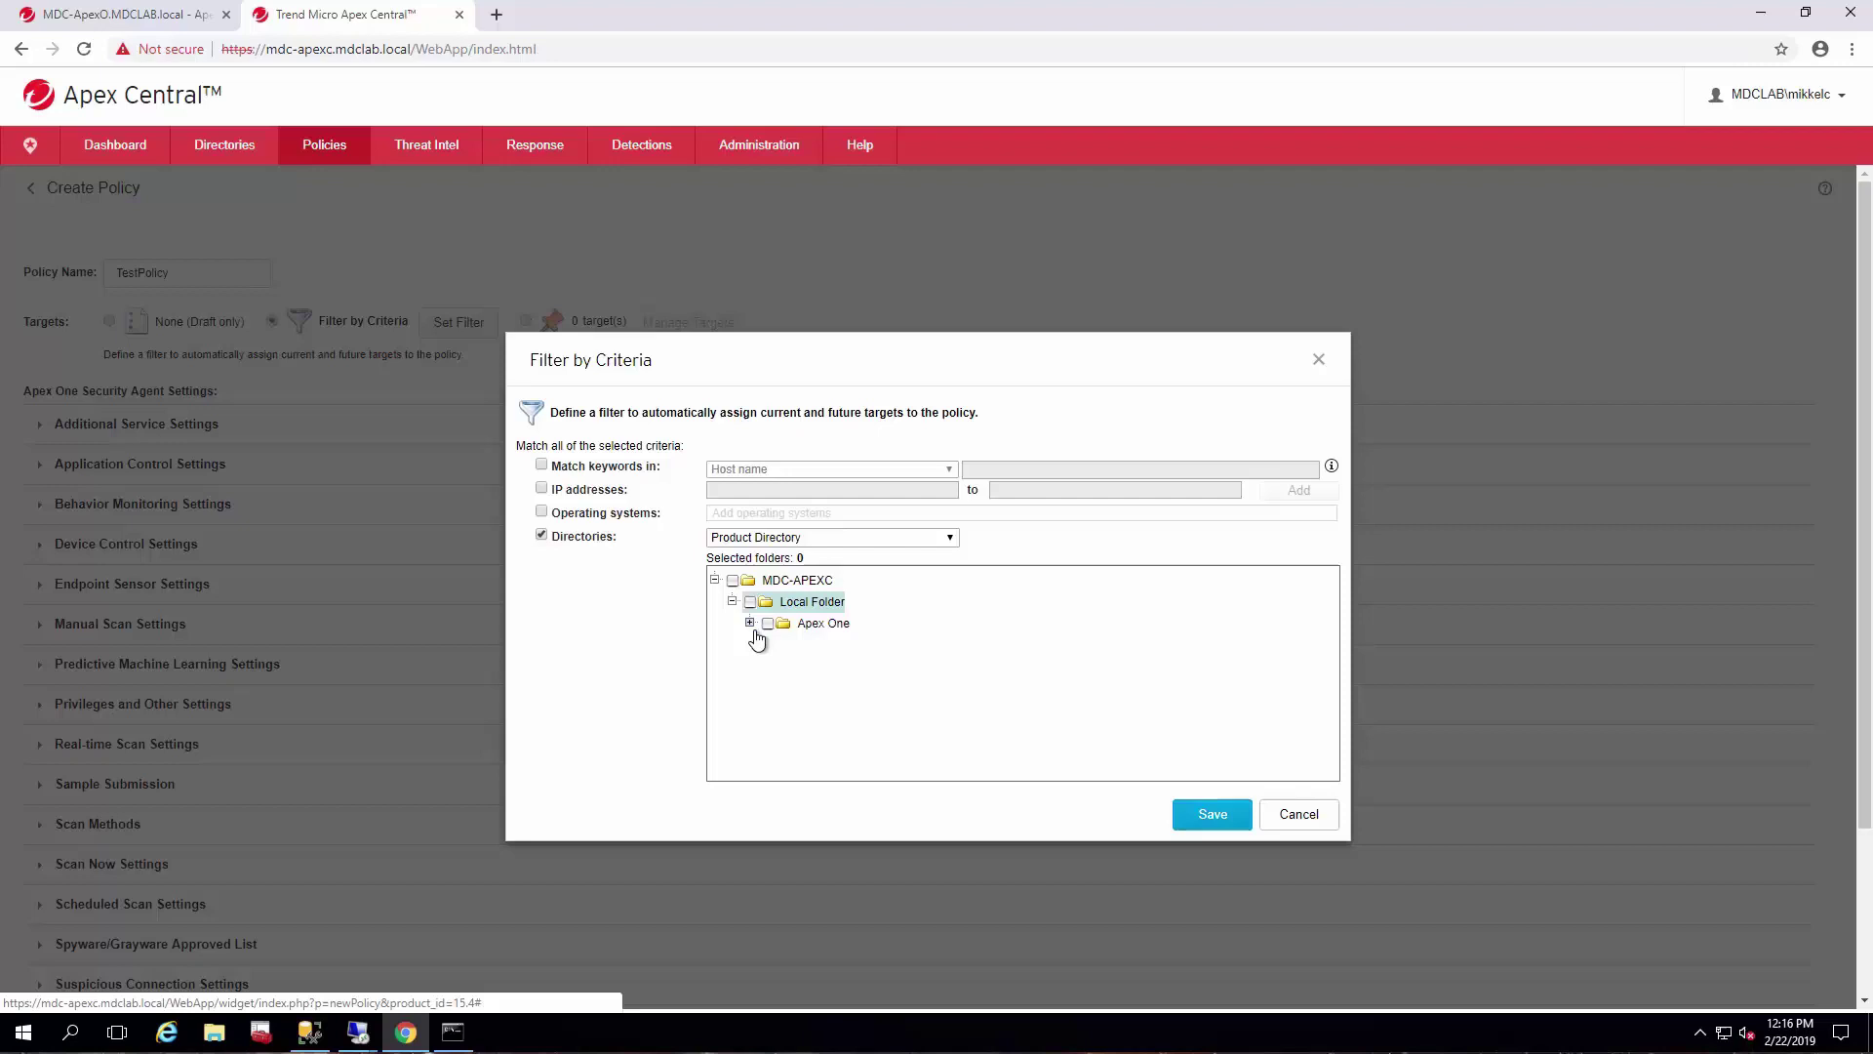
{"action": "left_click", "coordinate": [749, 623]}
{"action": "left_click", "coordinate": [767, 644]}
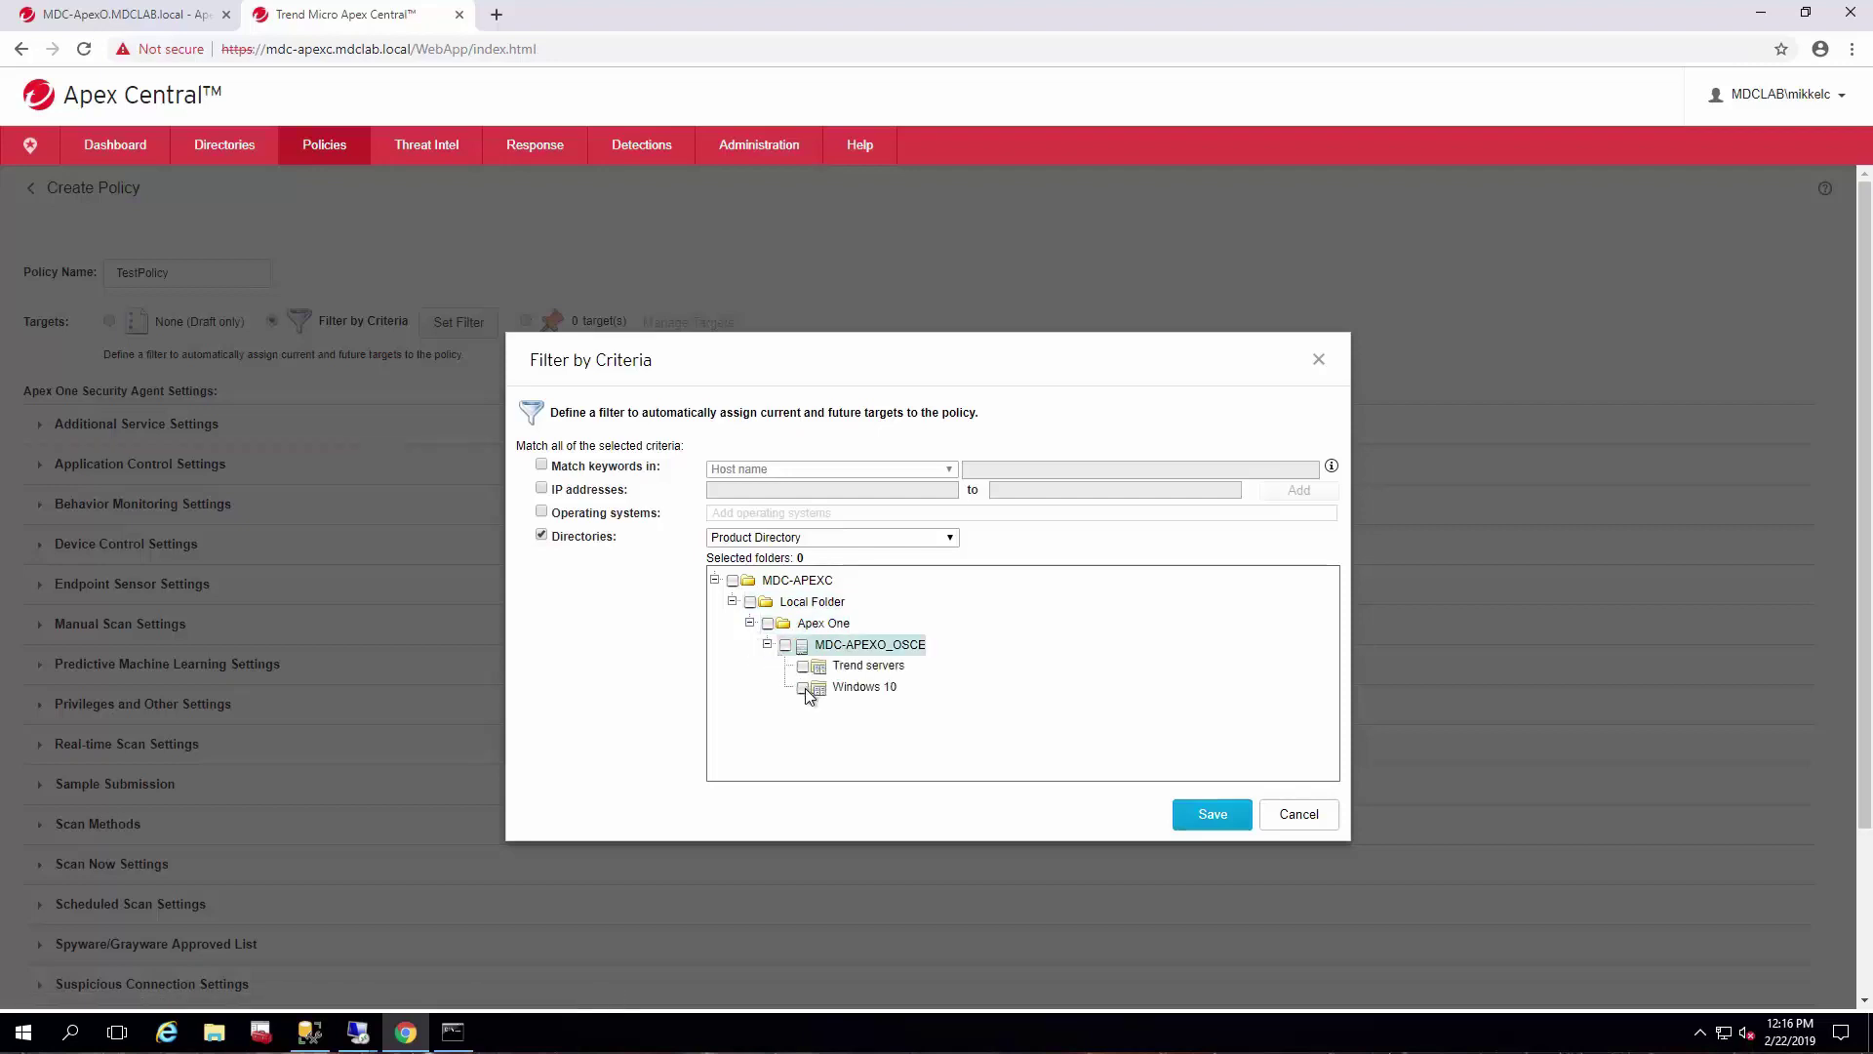
{"action": "left_click", "coordinate": [731, 601]}
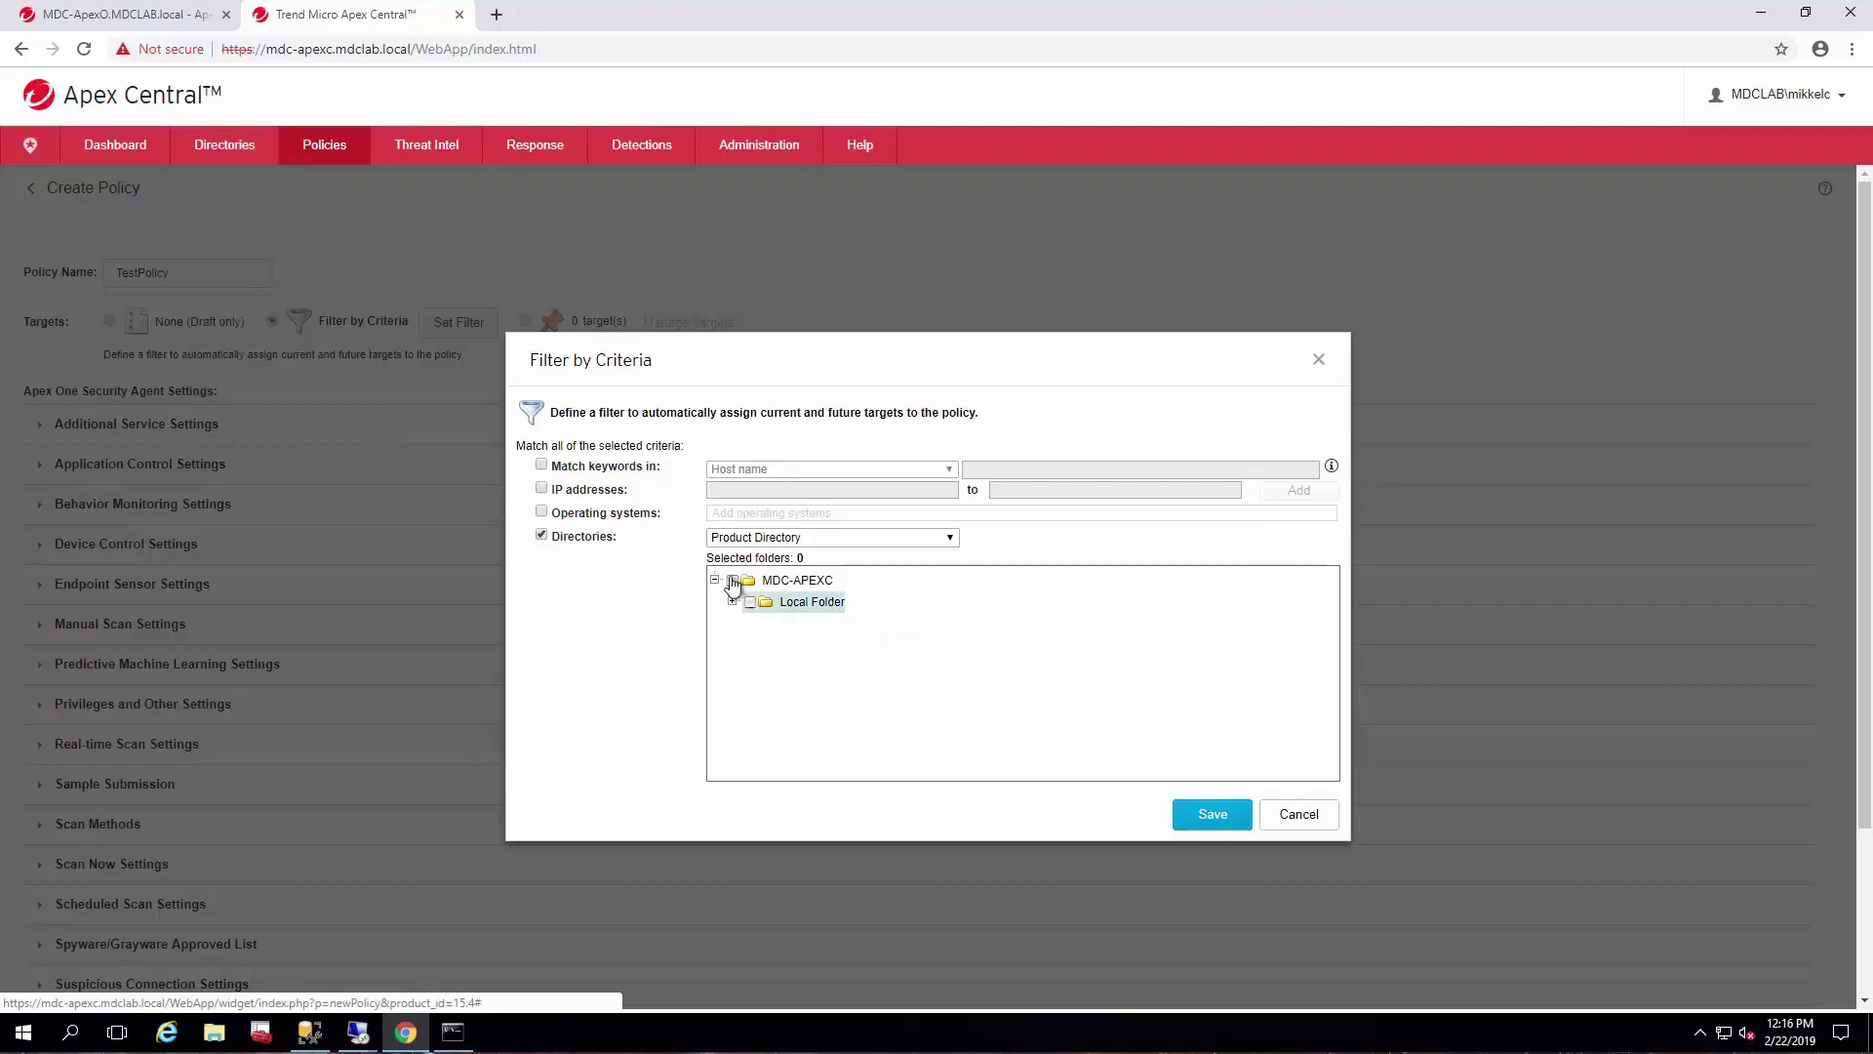
{"action": "left_click", "coordinate": [715, 580]}
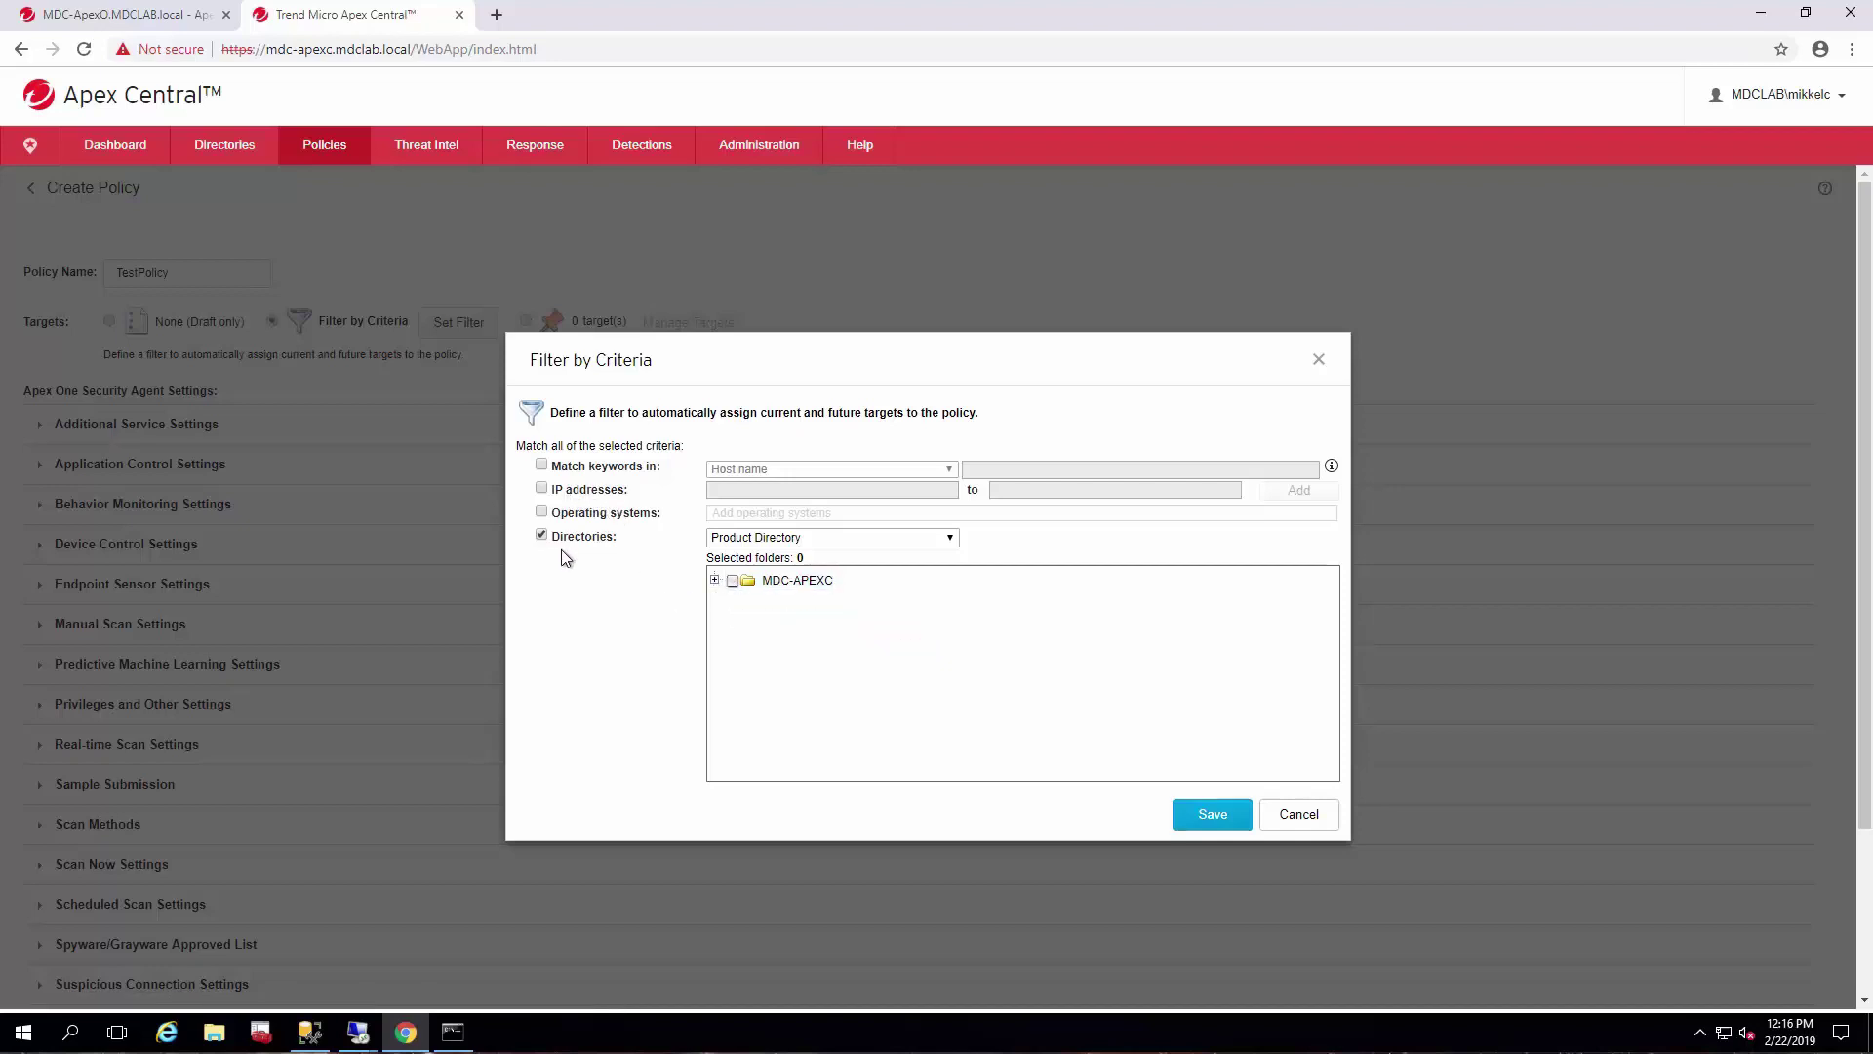
Step: Toggle Match keywords on and off, then uncheck Directories and IP addresses so no criteria remain
{"action": "left_click", "coordinate": [542, 488]}
{"action": "left_click", "coordinate": [541, 466]}
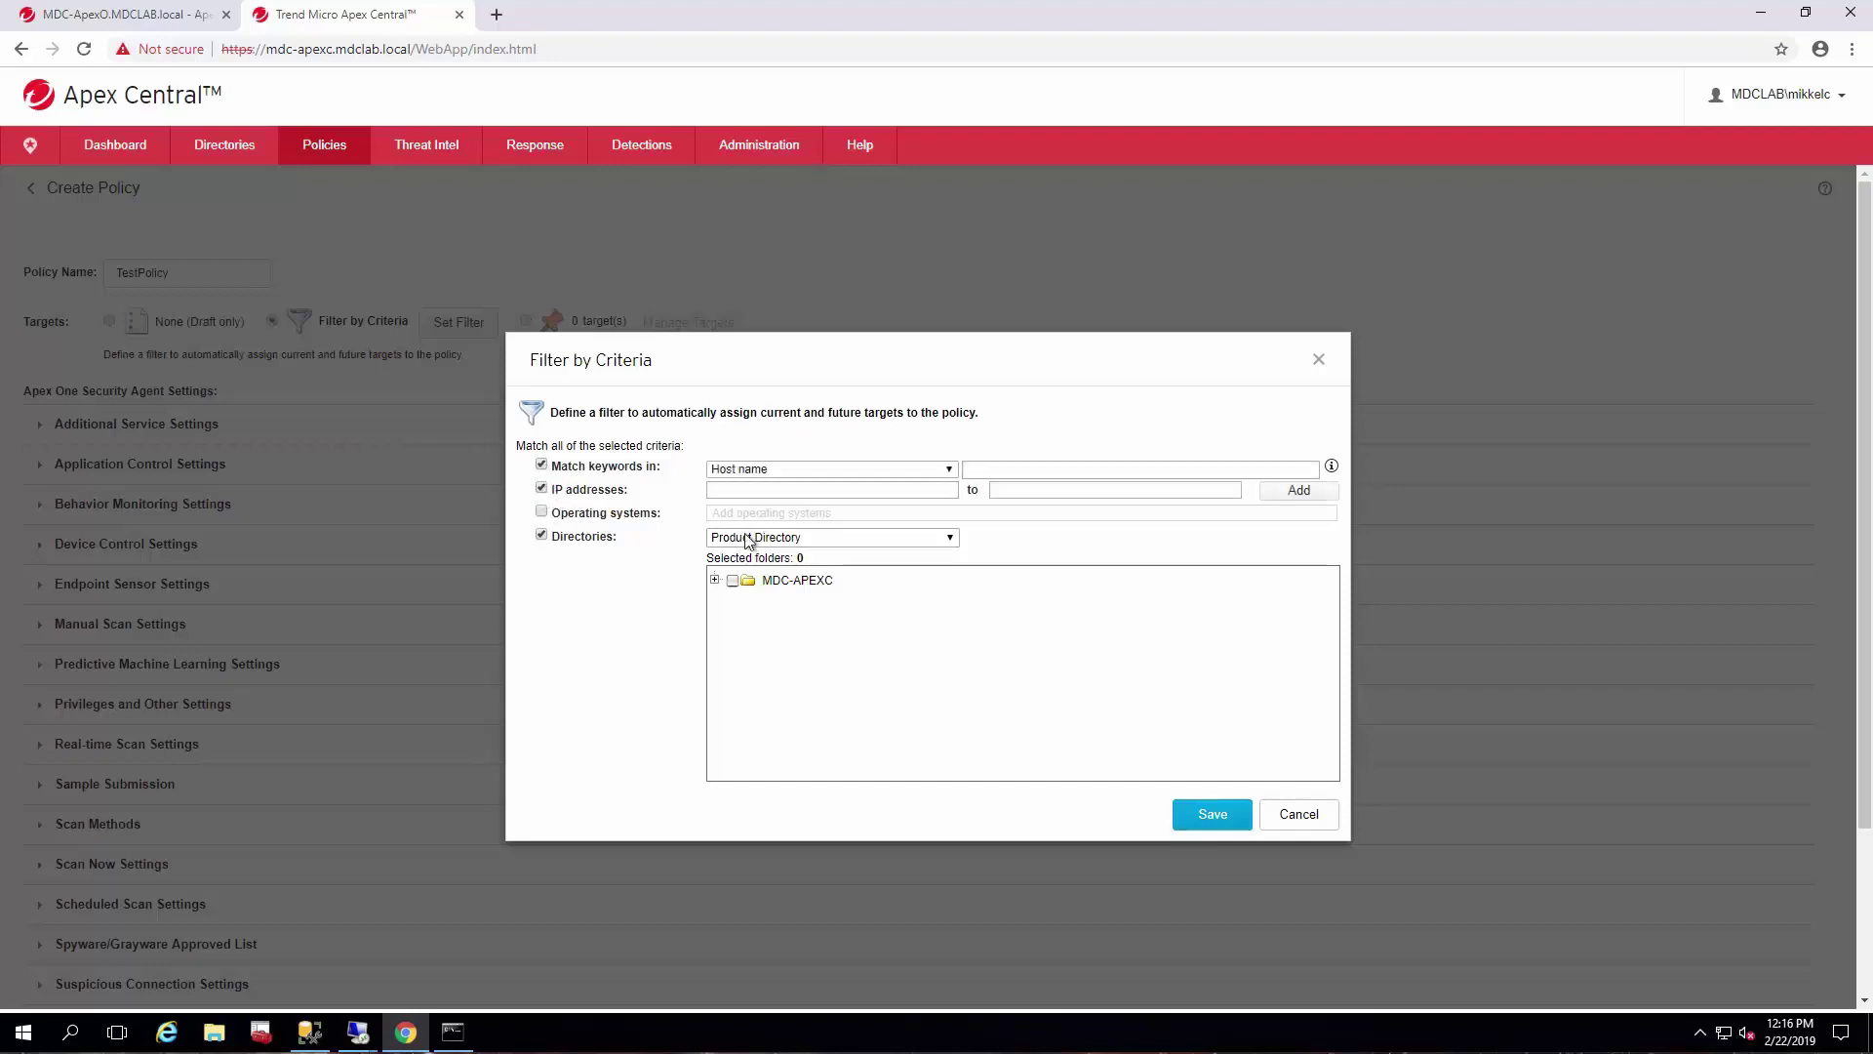
{"action": "left_click", "coordinate": [541, 466]}
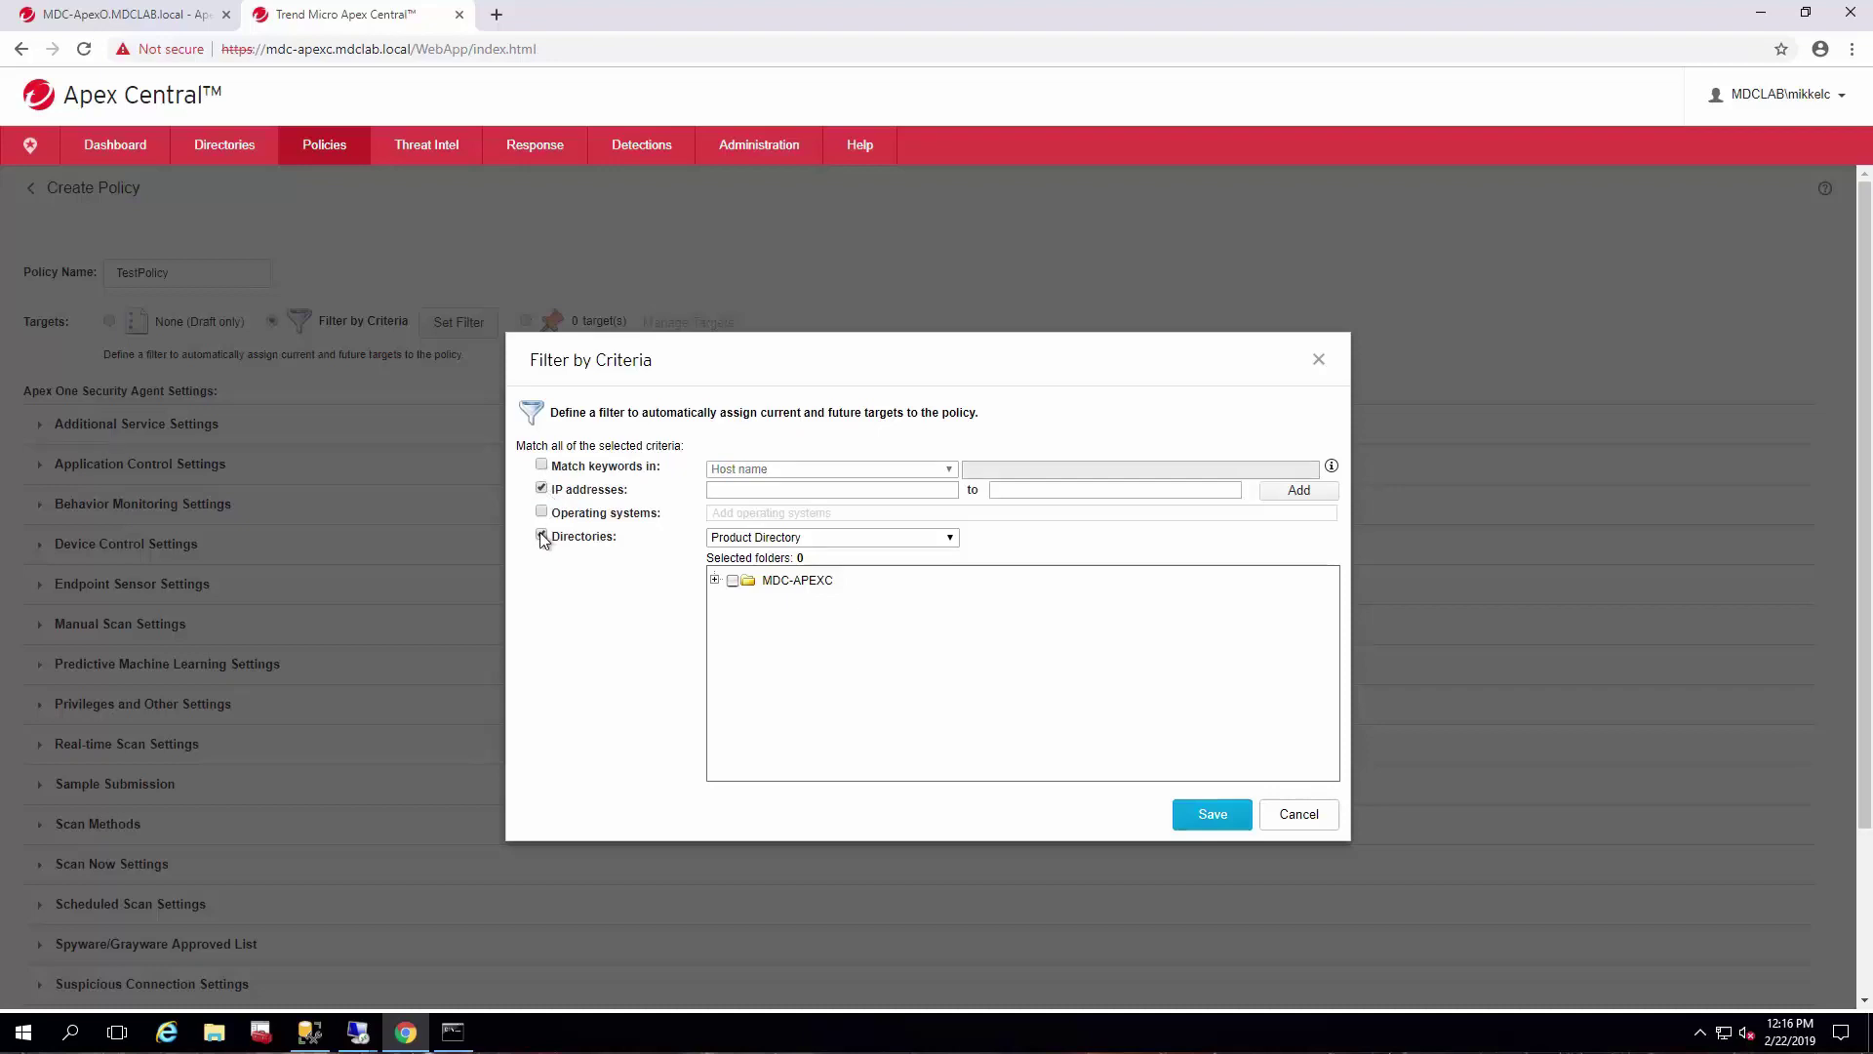
{"action": "left_click", "coordinate": [541, 535]}
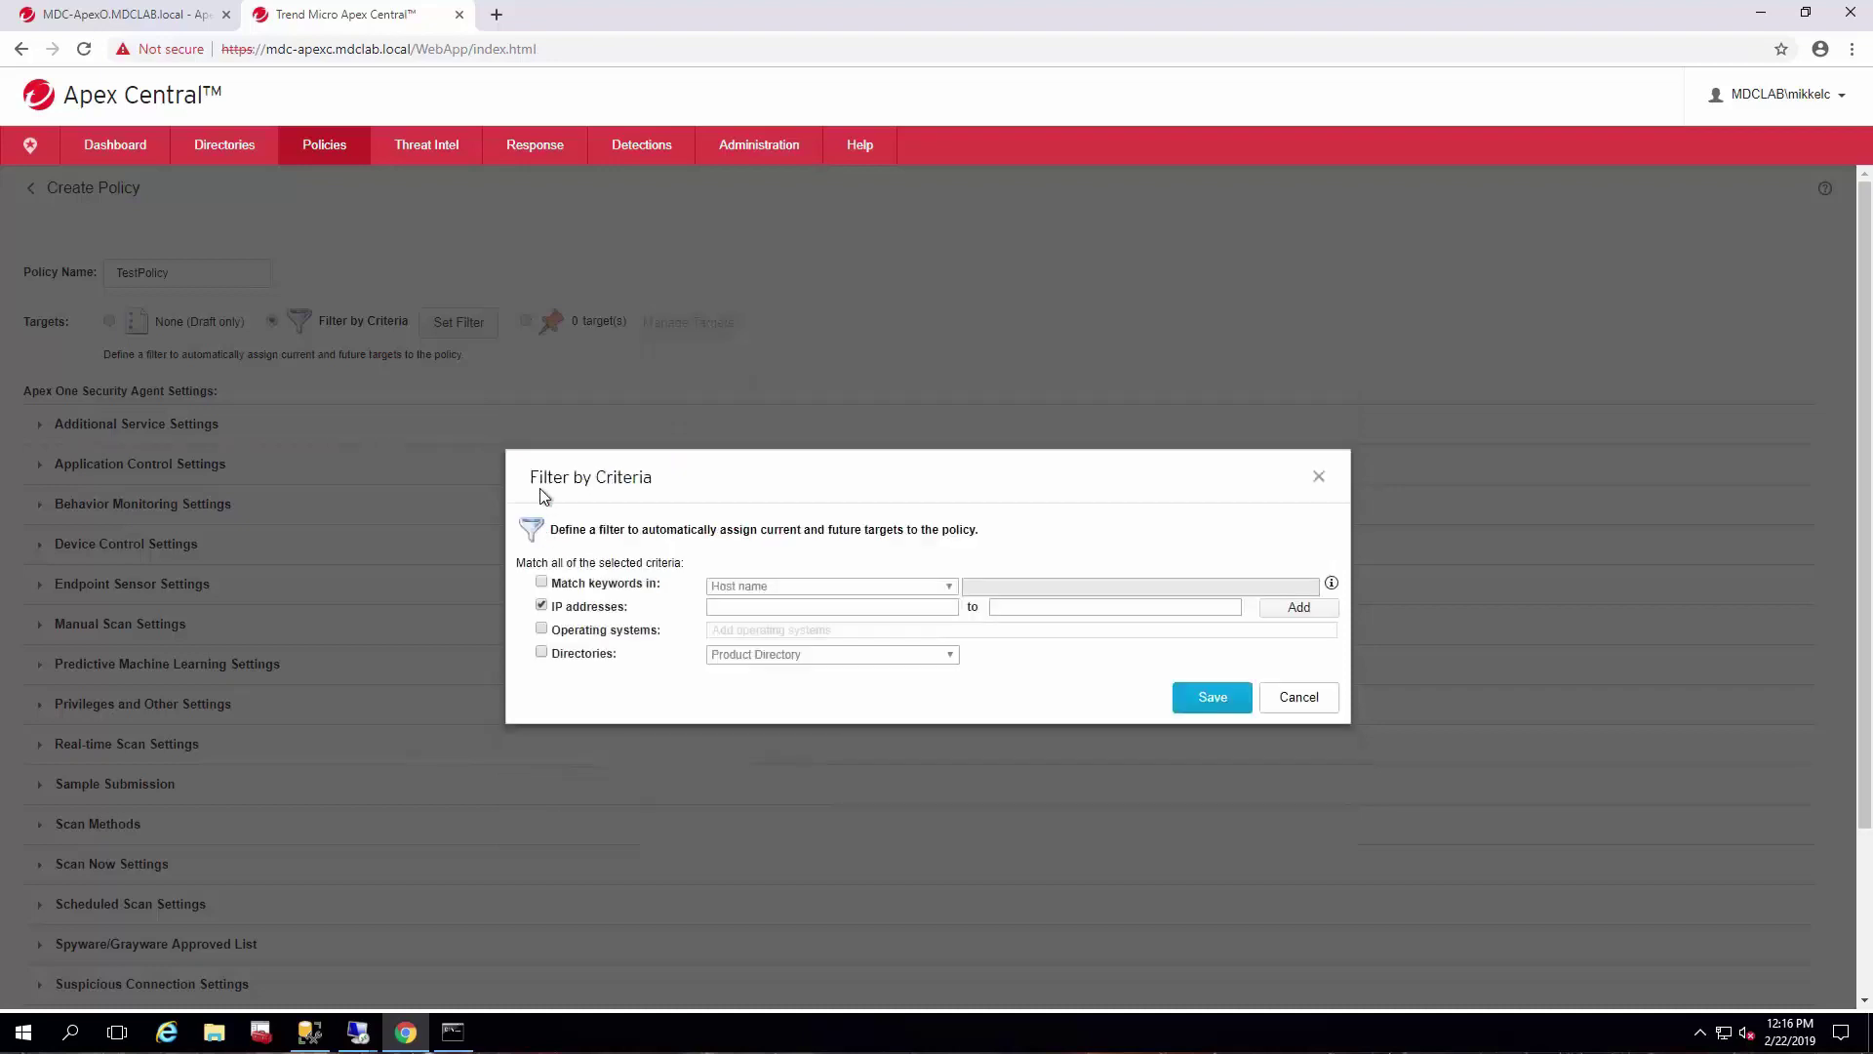
{"action": "left_click", "coordinate": [543, 607]}
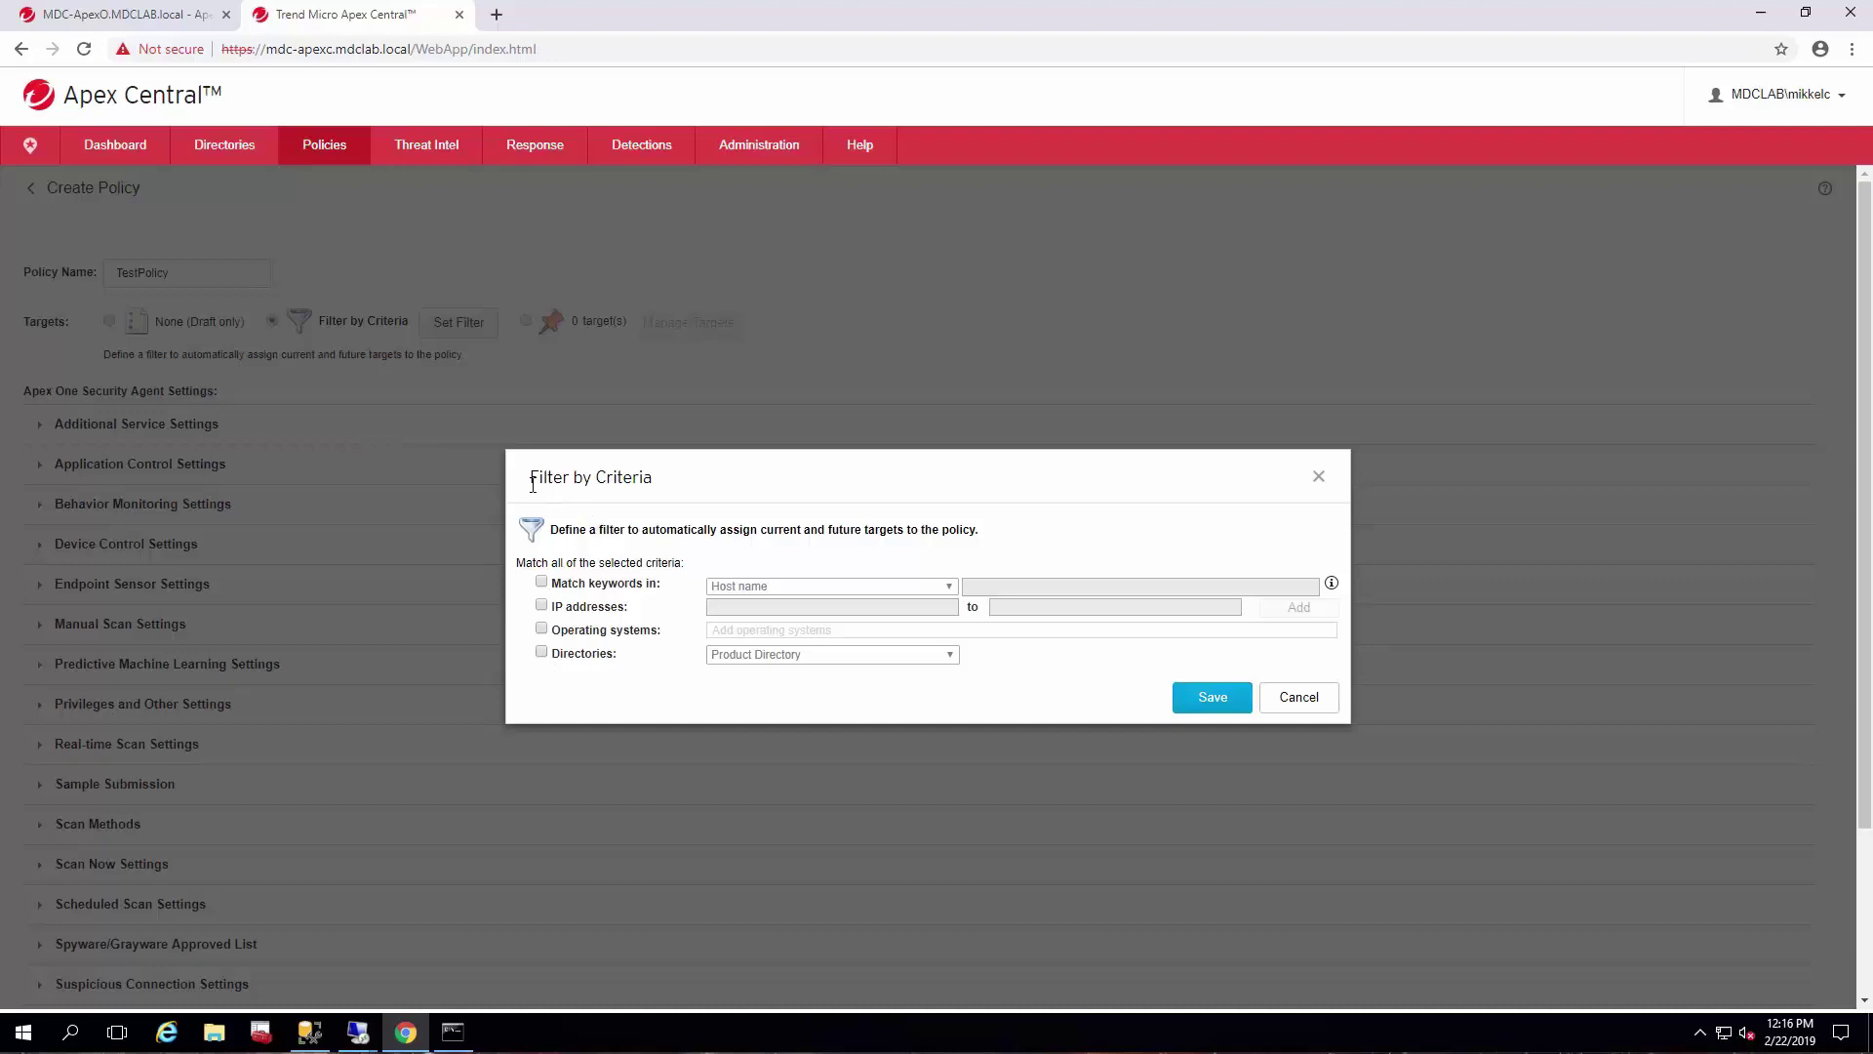
{"action": "left_click_drag", "start_coordinate": [532, 478], "coordinate": [653, 479]}
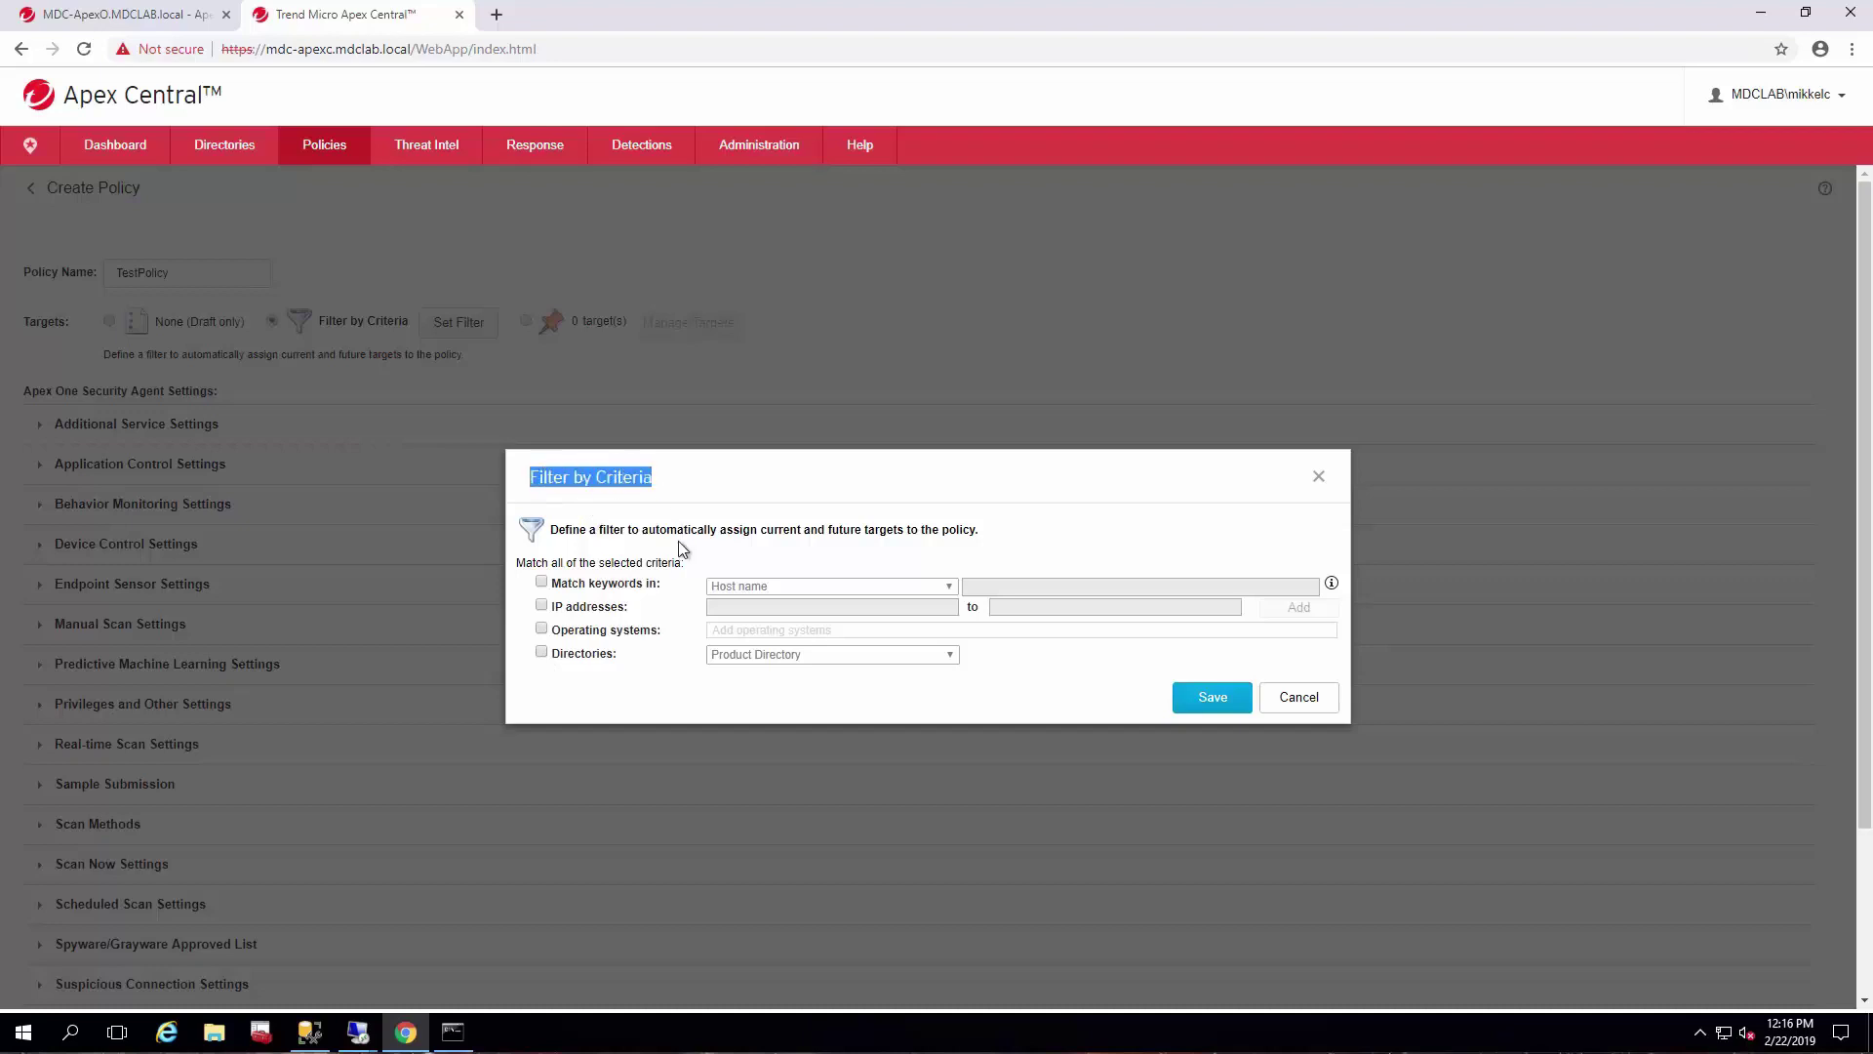